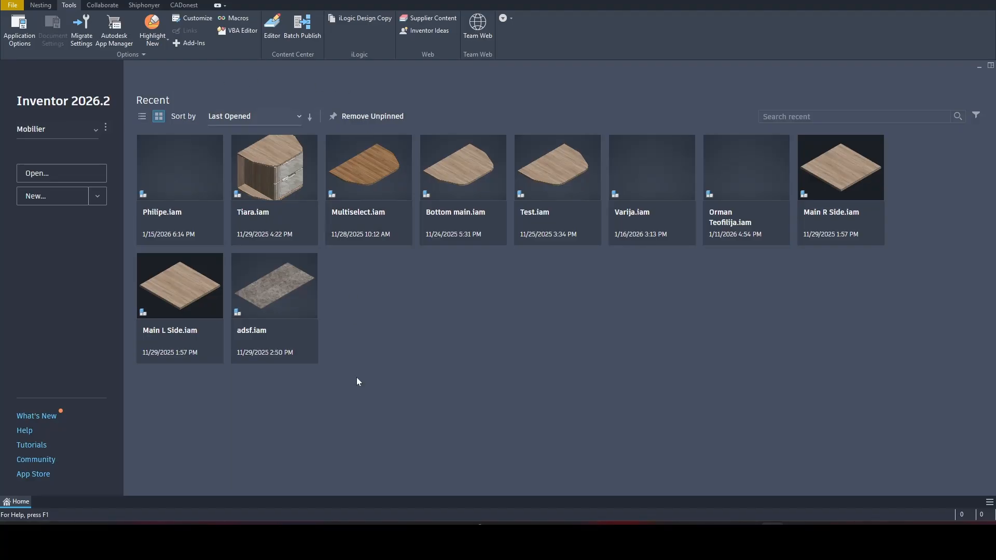
Show the Shiphonyer add-in's module and property commands on the Home screen ribbon
click(144, 5)
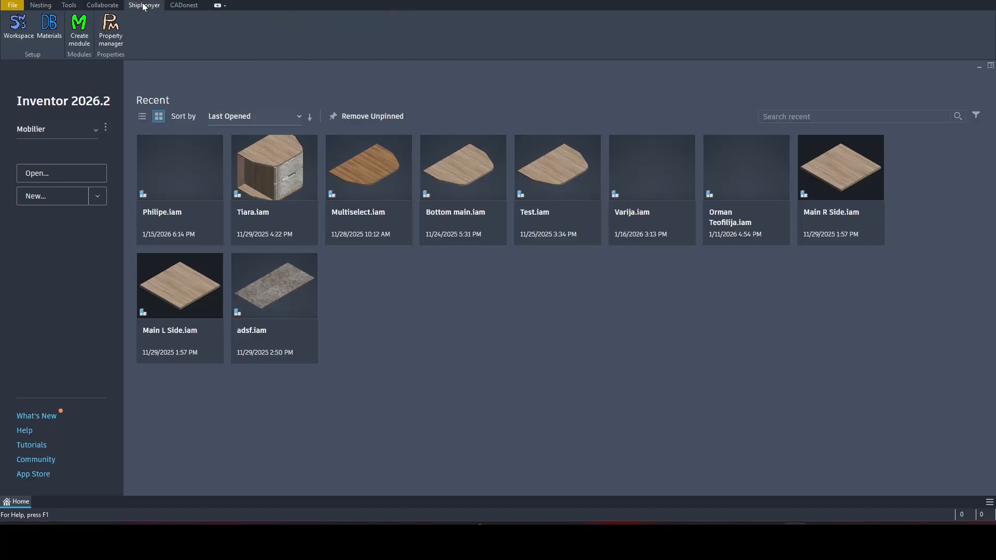
Create a new component named 'Drawer', which opens the empty assembly Assembly1
click(79, 29)
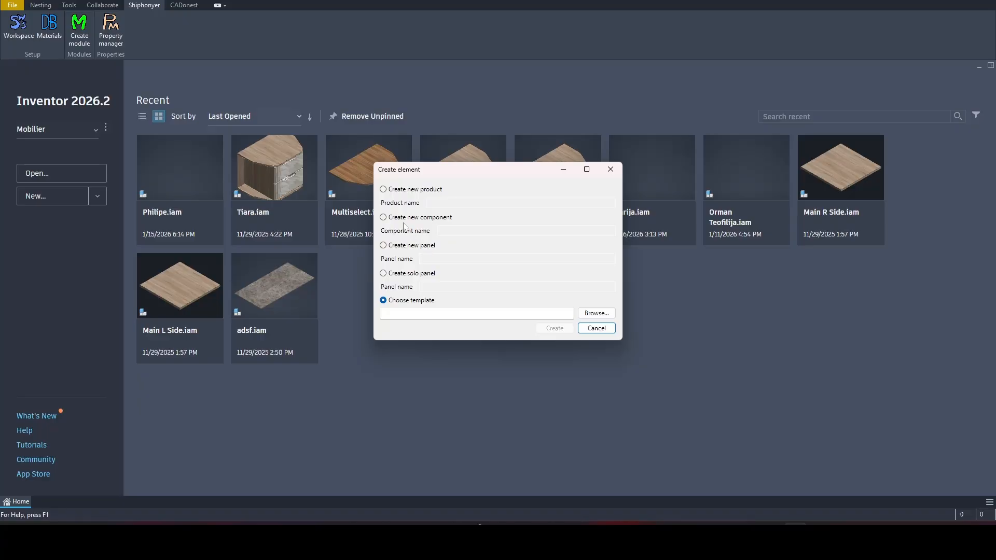
click(389, 218)
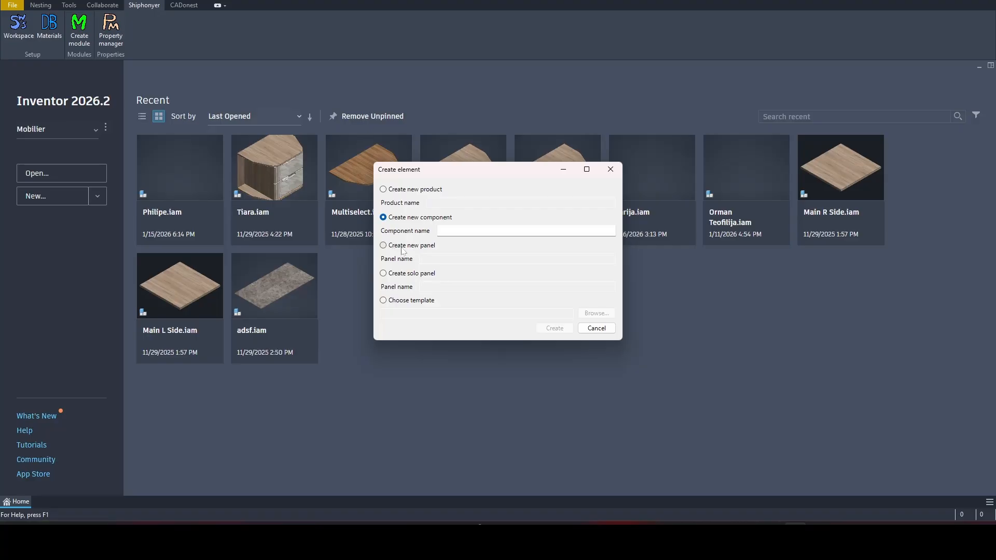
drag(445, 173, 394, 250)
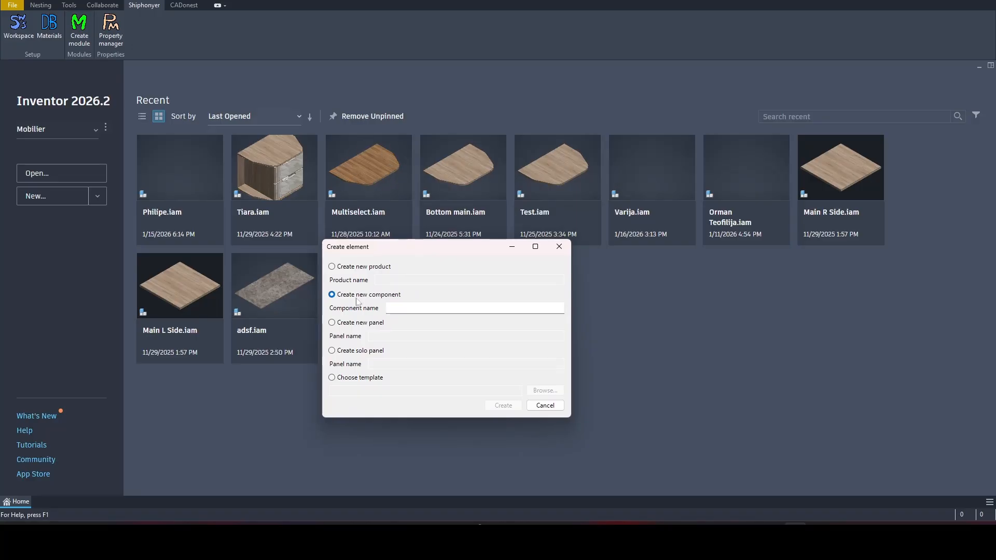
click(399, 308)
text(Drawer)
click(506, 406)
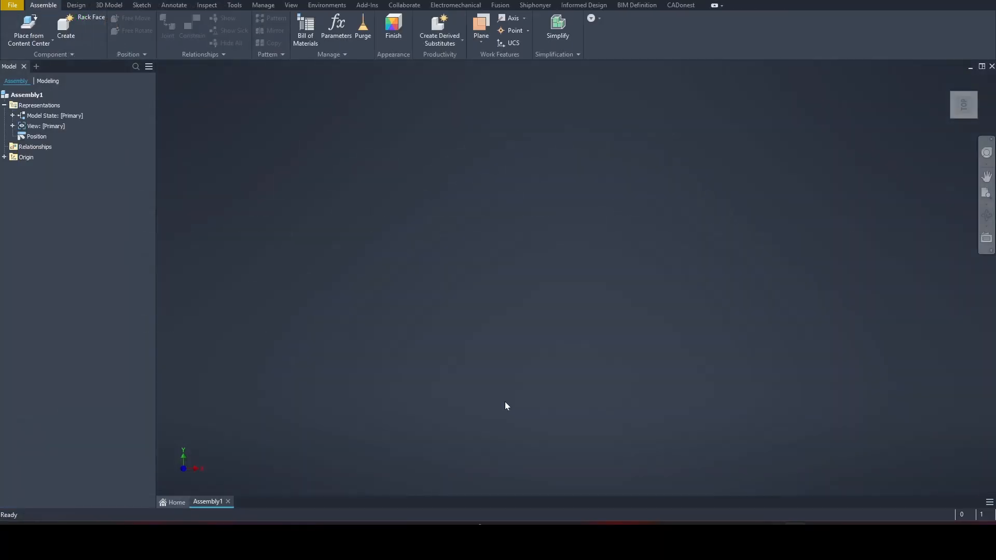
Open the Add panel dialog from the Shiphonyer tab
click(534, 7)
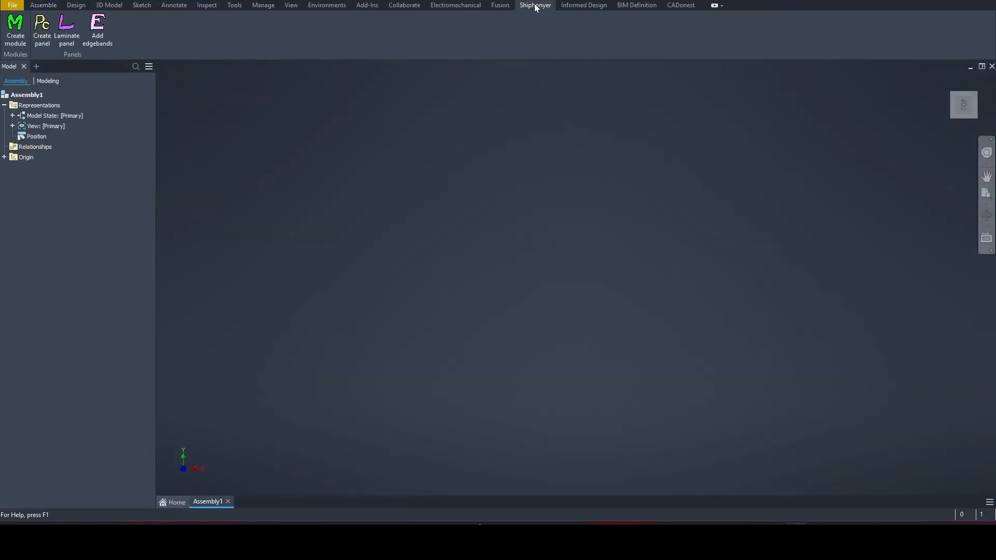
click(42, 45)
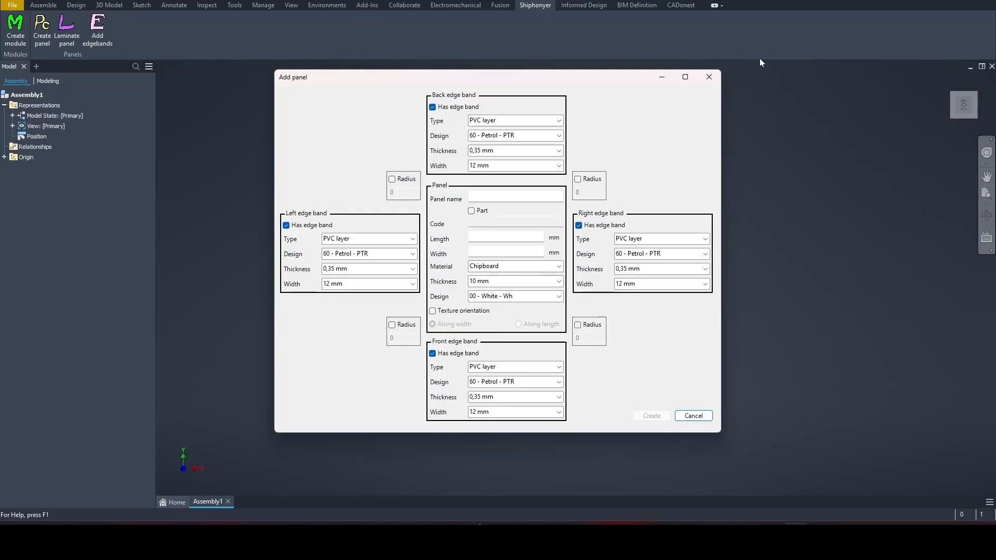
click(773, 533)
Name the panel 'panel' and give it length 1200 mm and width 600 mm
click(498, 197)
text(panel)
key(Tab)
key(Tab)
text(1200)
key(Tab)
text(600)
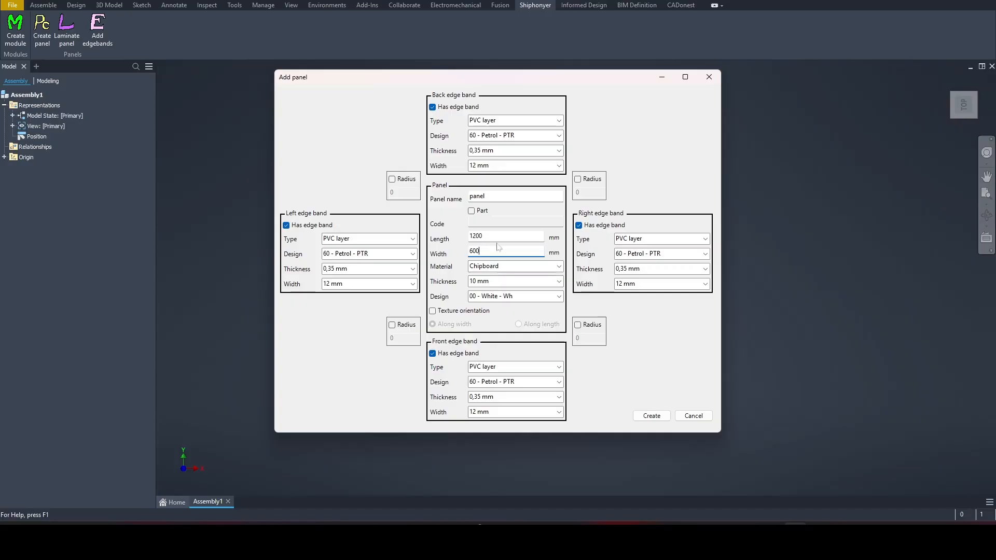
click(559, 267)
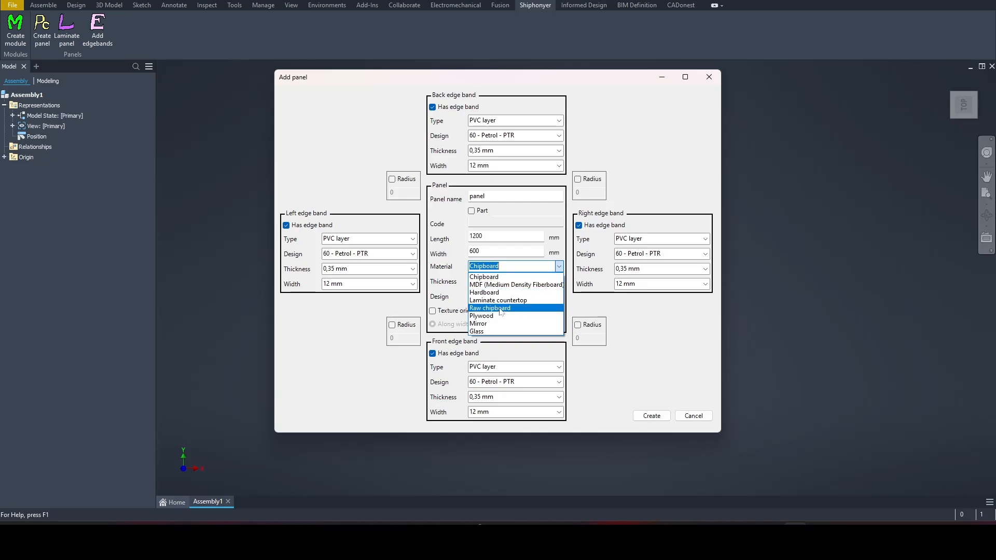
Keep Chipboard as the panel material and set its thickness to 18 mm
click(510, 273)
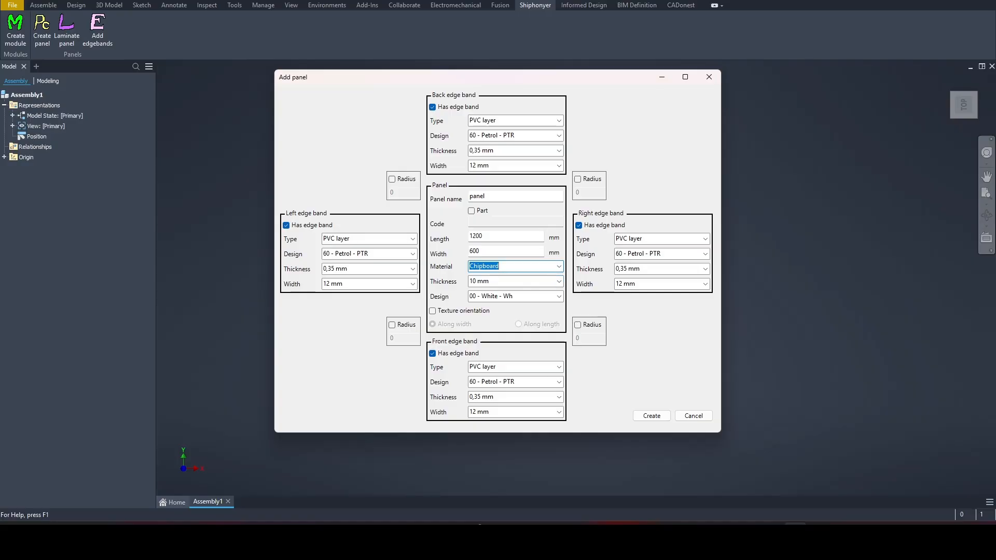
click(559, 281)
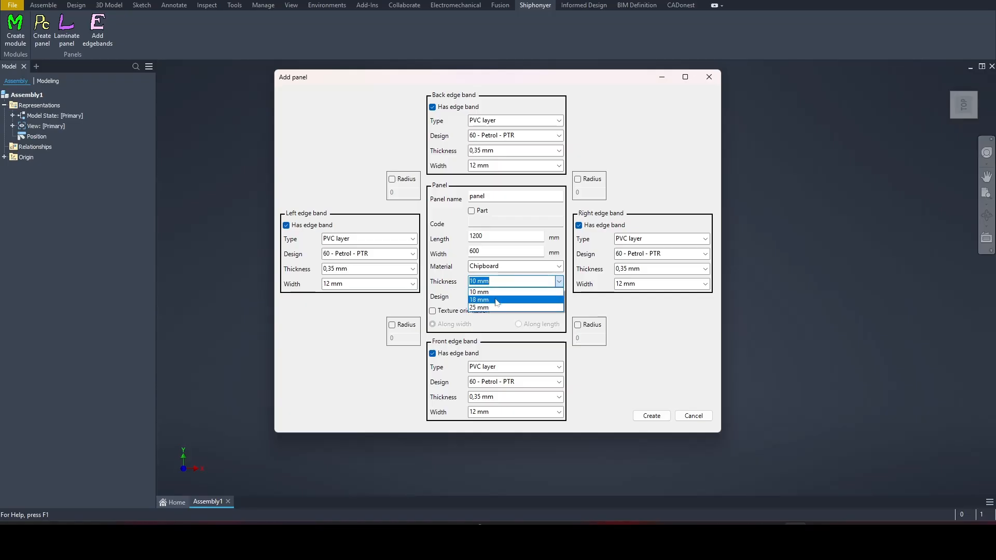
click(481, 300)
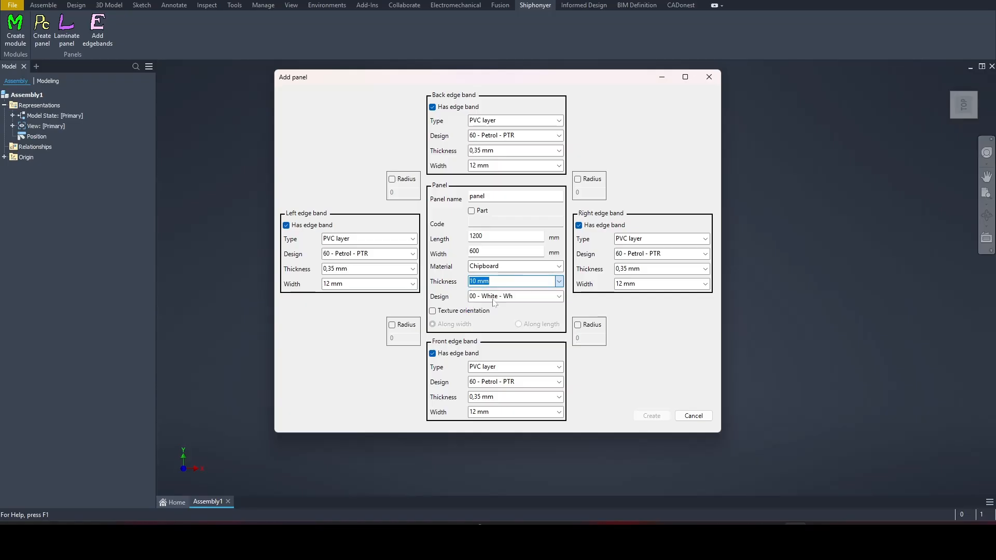
click(559, 297)
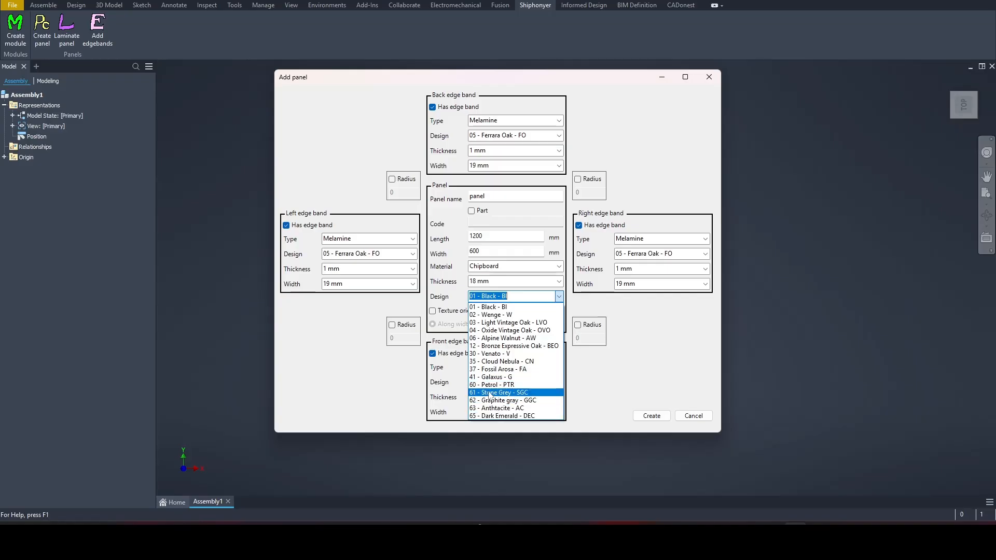
Use decor 12 - Bronze Expressive Oak and a 1 mm melamine 13 - Coast Evoke Oak left band
click(502, 346)
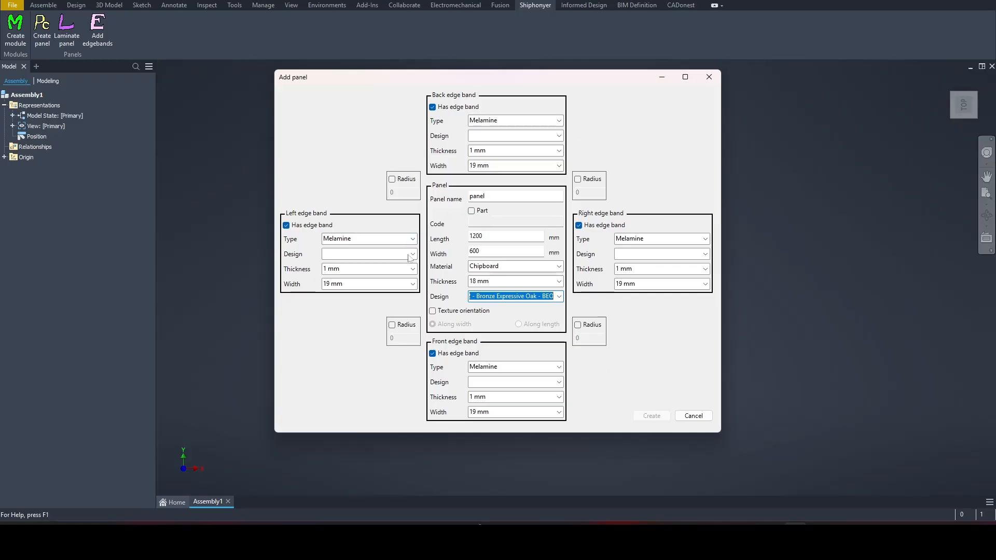
click(412, 238)
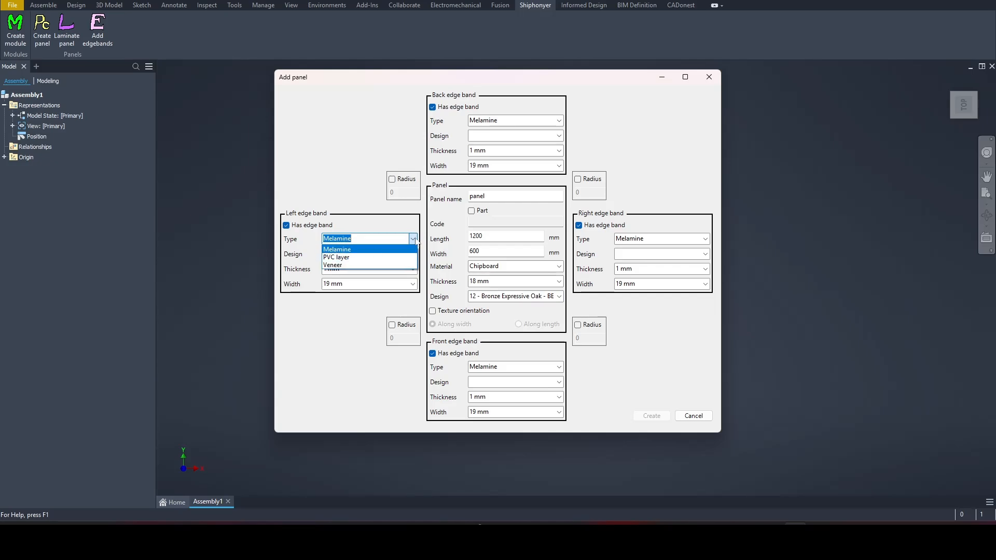
click(413, 239)
click(414, 254)
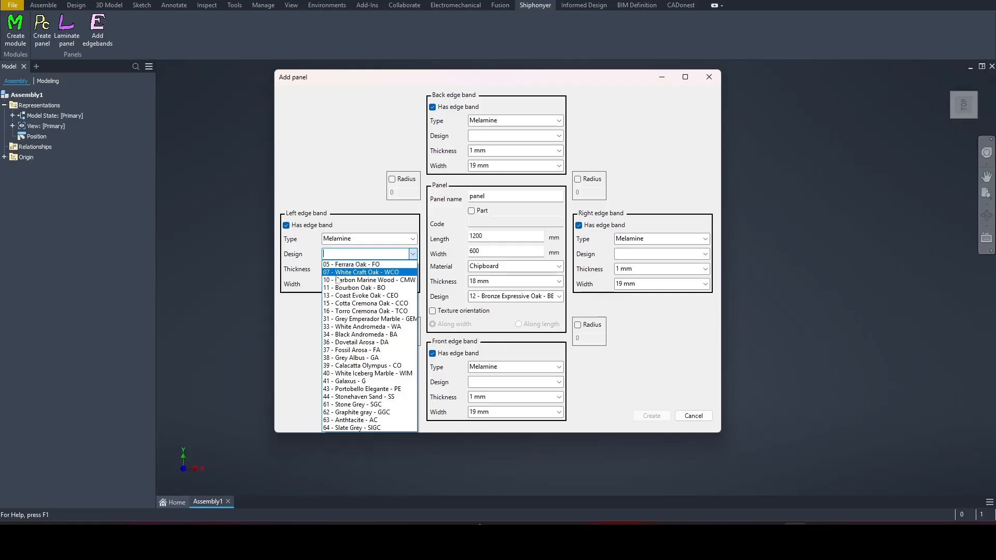
click(359, 296)
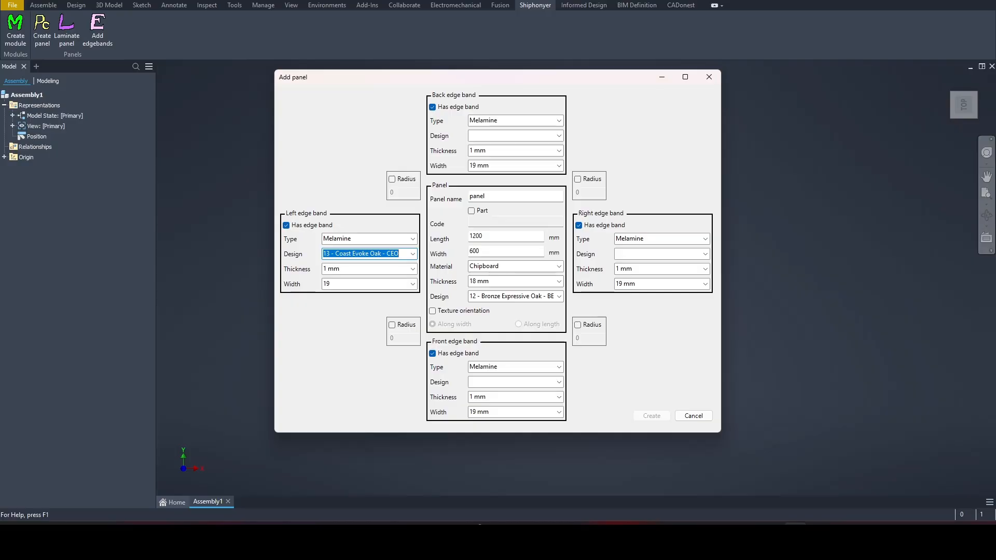
click(413, 269)
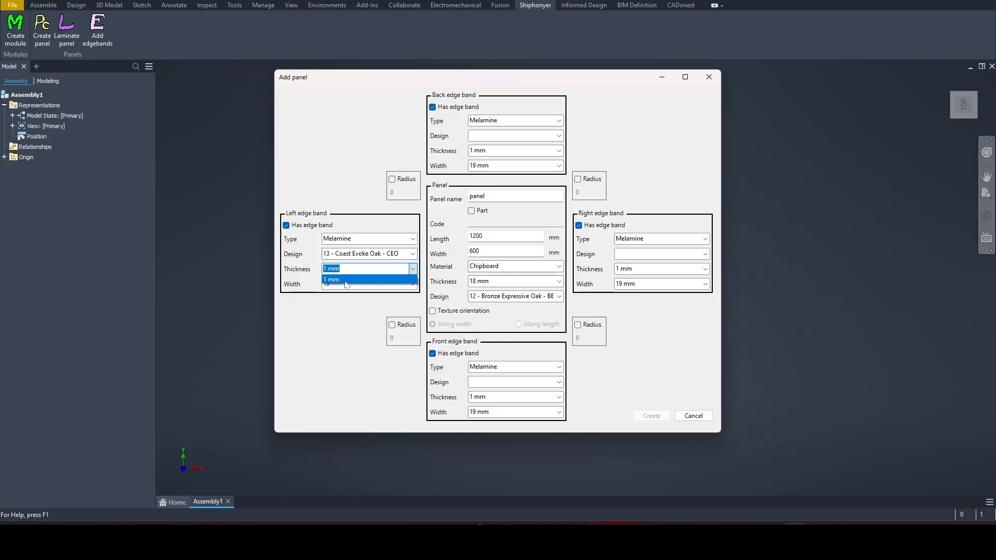
click(413, 270)
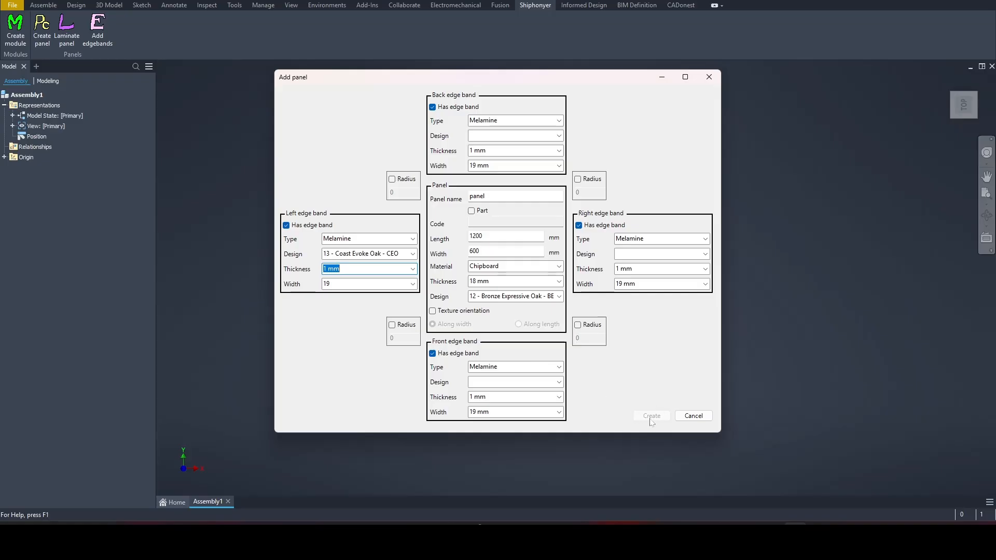
Give the back, right and front edge bands the 13 - Coast Evoke Oak design
click(559, 136)
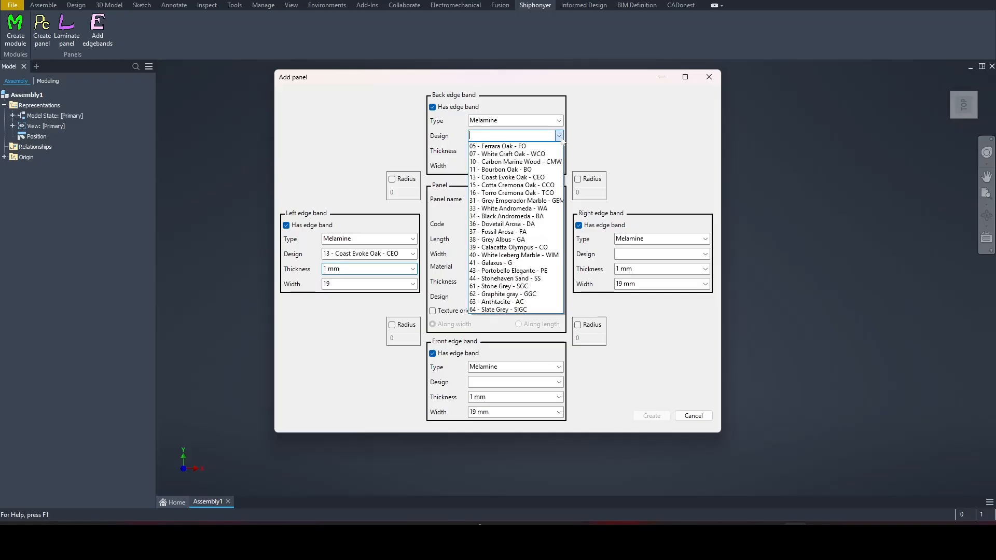
click(488, 177)
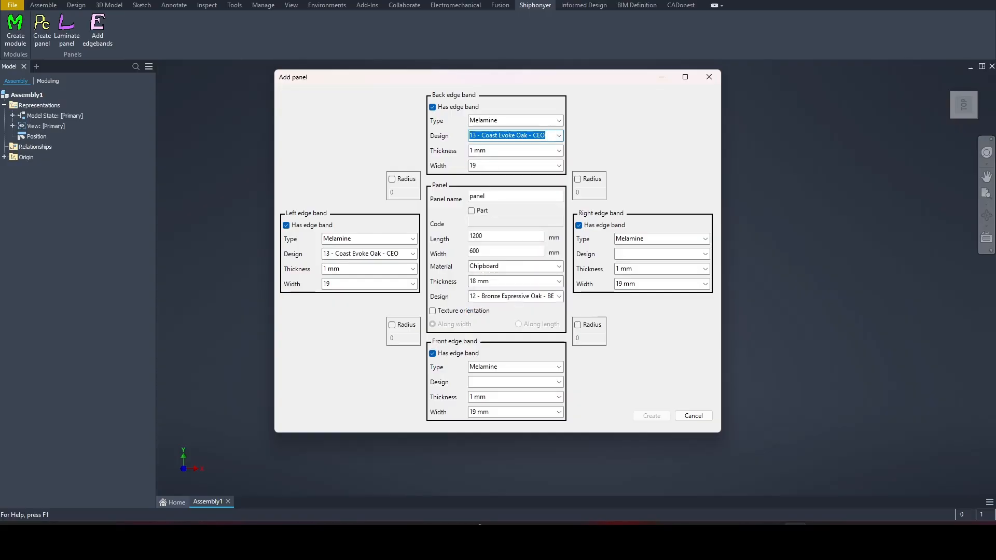
click(705, 253)
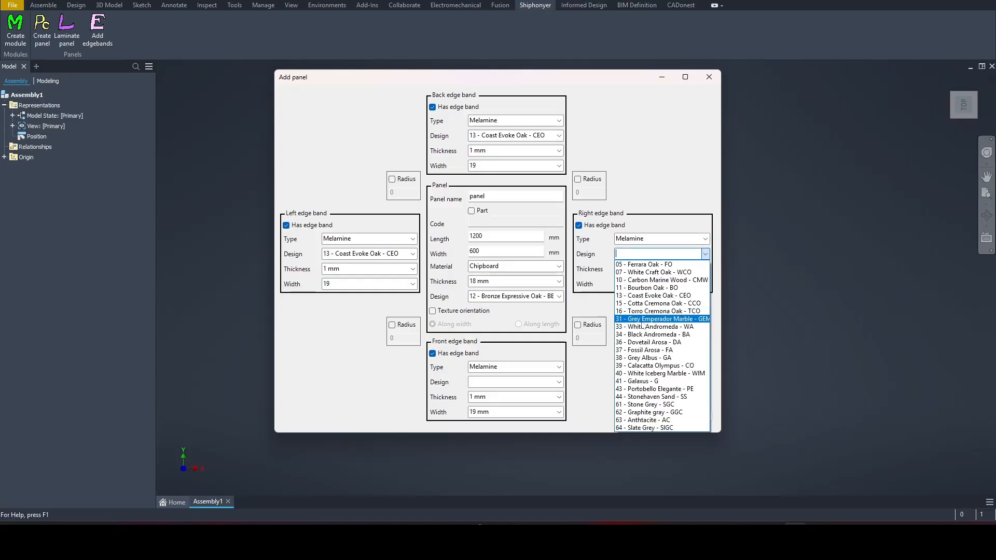
click(643, 295)
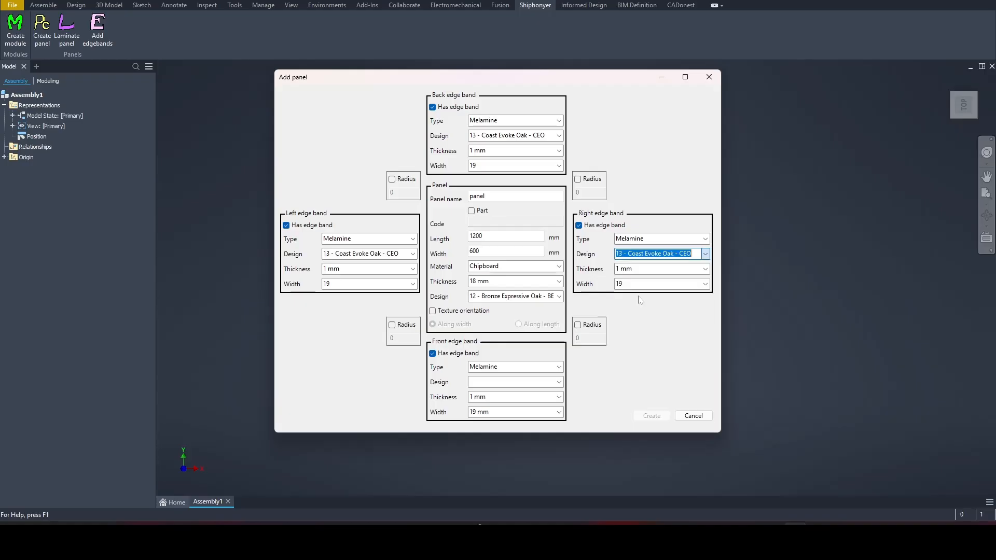
click(559, 383)
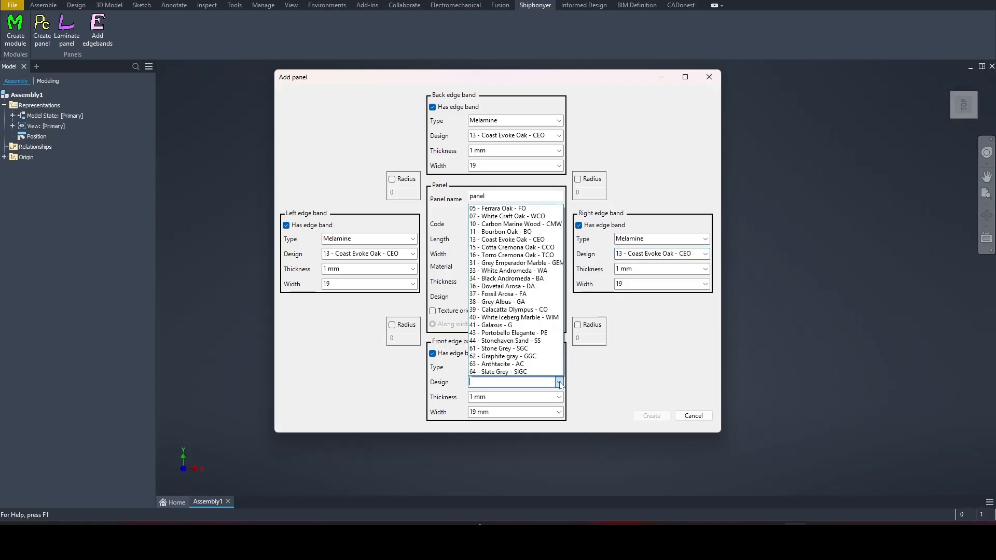
click(490, 239)
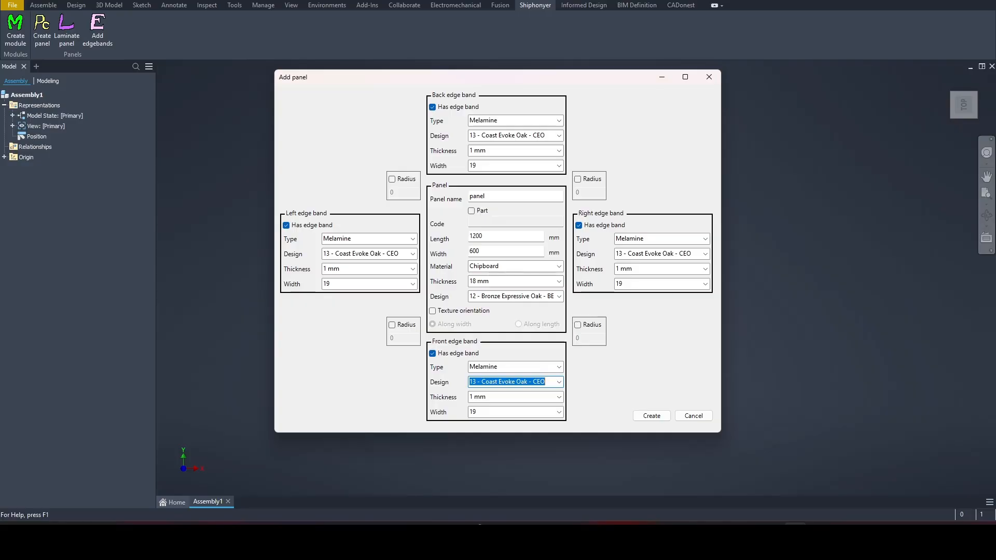
Orient the panel texture along its length and create the panel
click(442, 313)
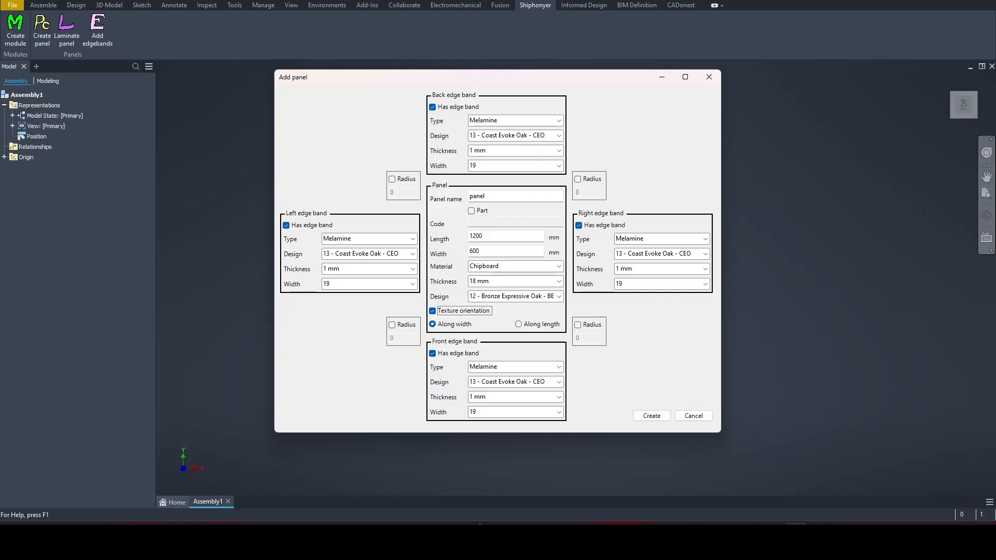
click(520, 325)
click(652, 417)
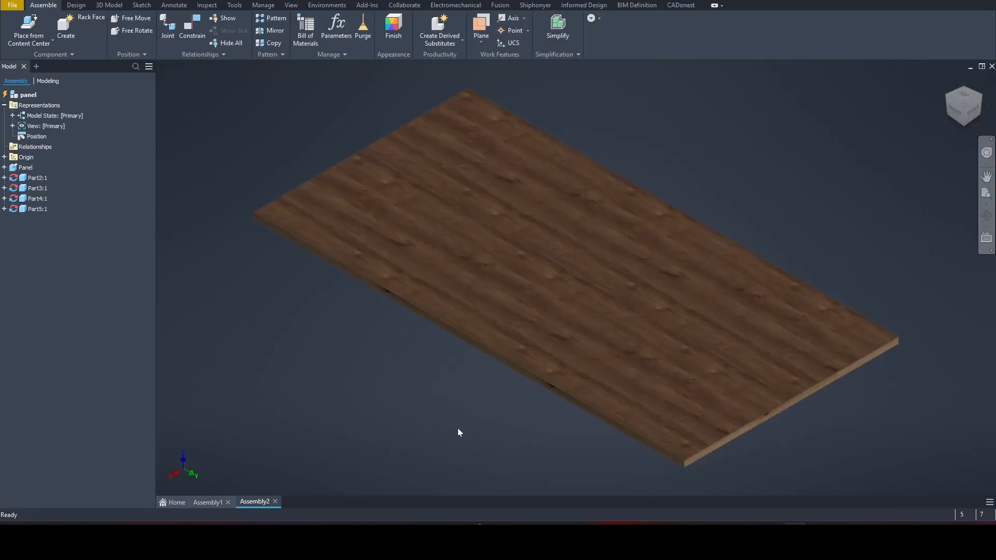
click(275, 501)
click(594, 272)
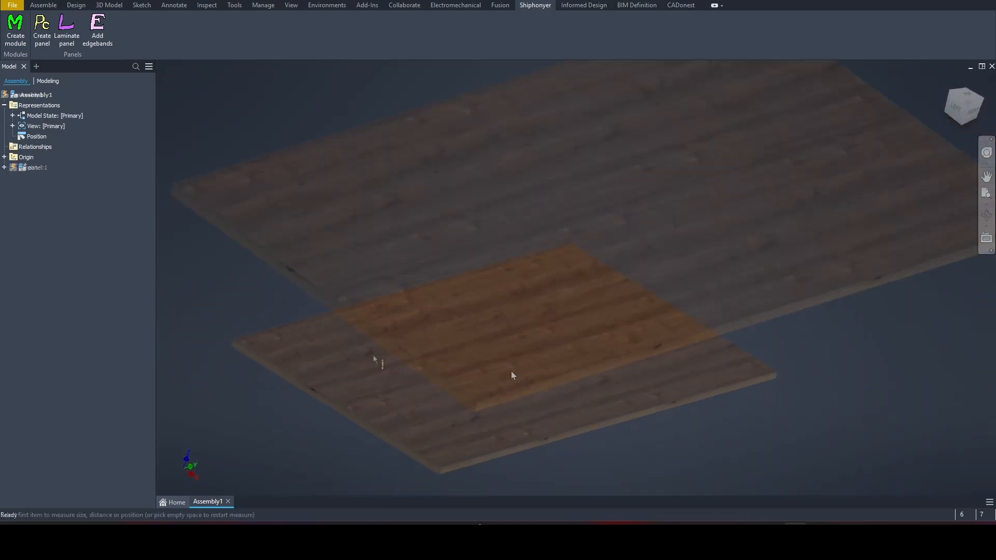
key(m)
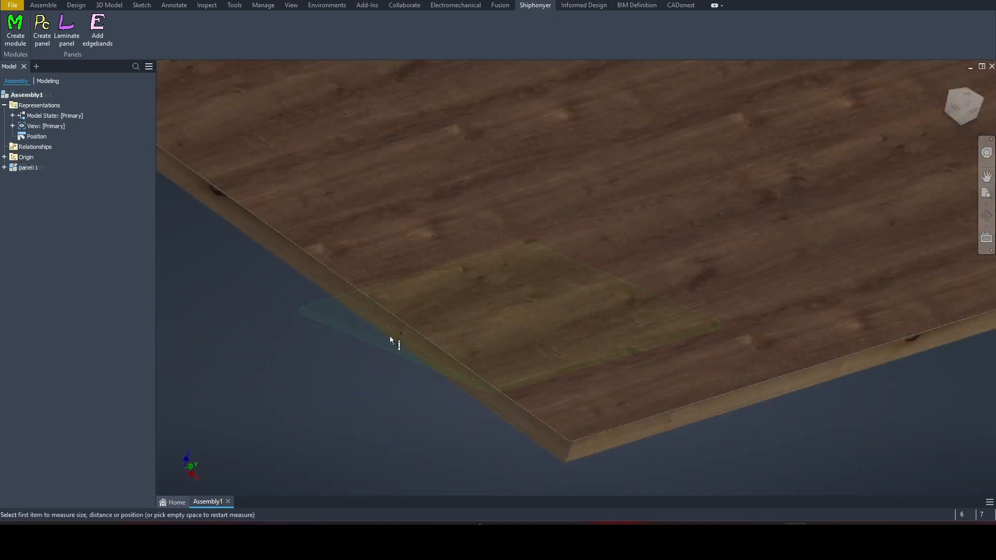
click(392, 332)
scroll(390, 335, up, 3)
scroll(388, 332, up, 3)
shift+middle_drag(655, 283, 630, 285)
scroll(630, 286, down, 4)
click(597, 272)
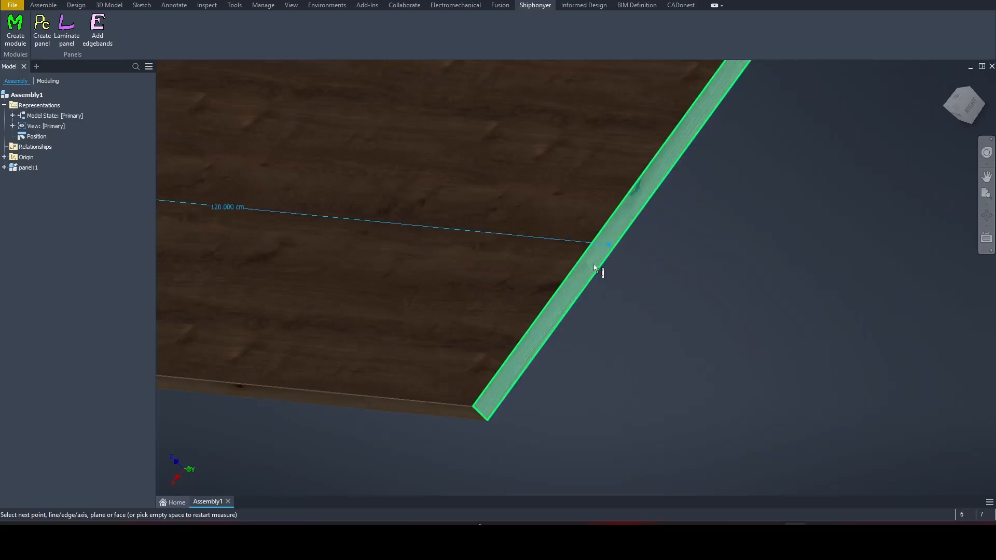
scroll(616, 347, up, 2)
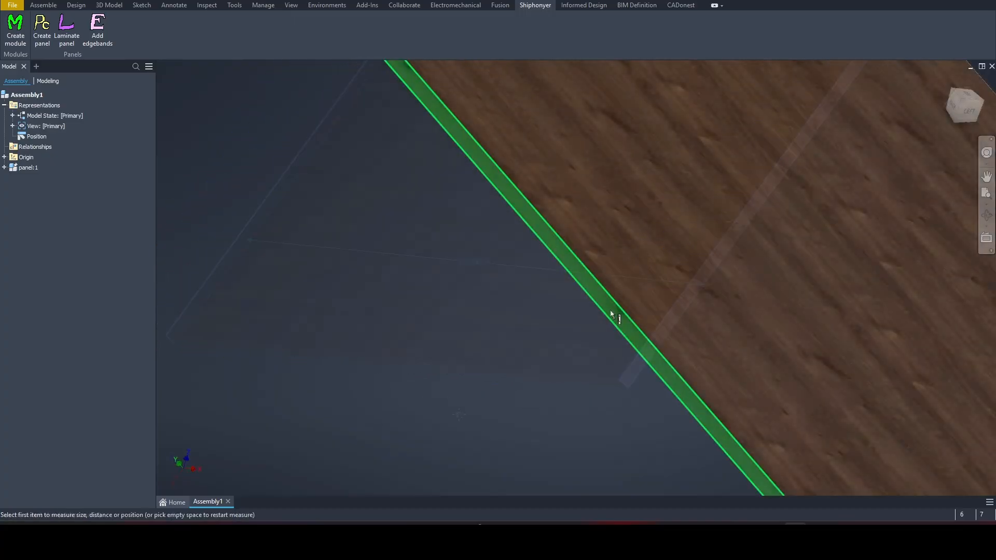
click(611, 310)
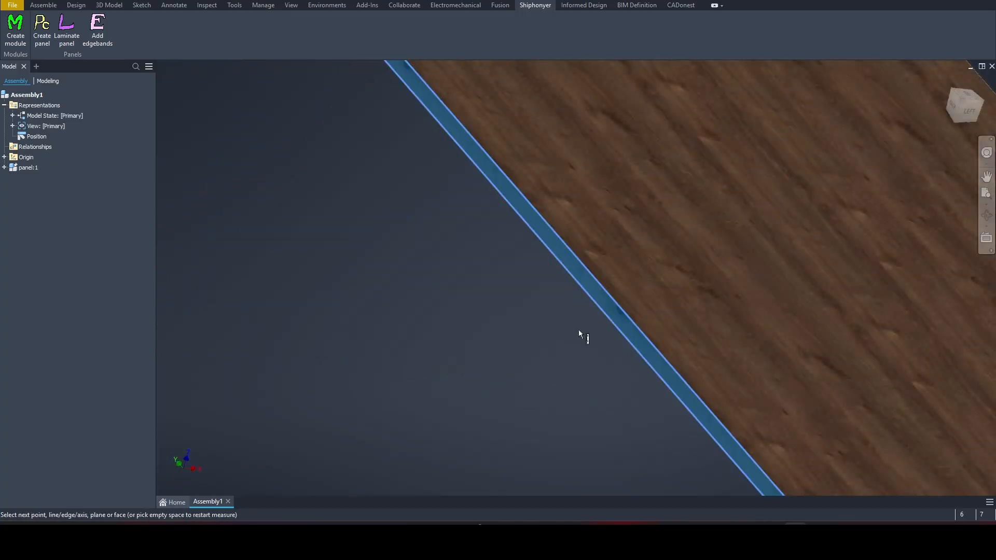
scroll(579, 331, down, 5)
shift+middle_drag(577, 334, 482, 358)
scroll(465, 324, up, 5)
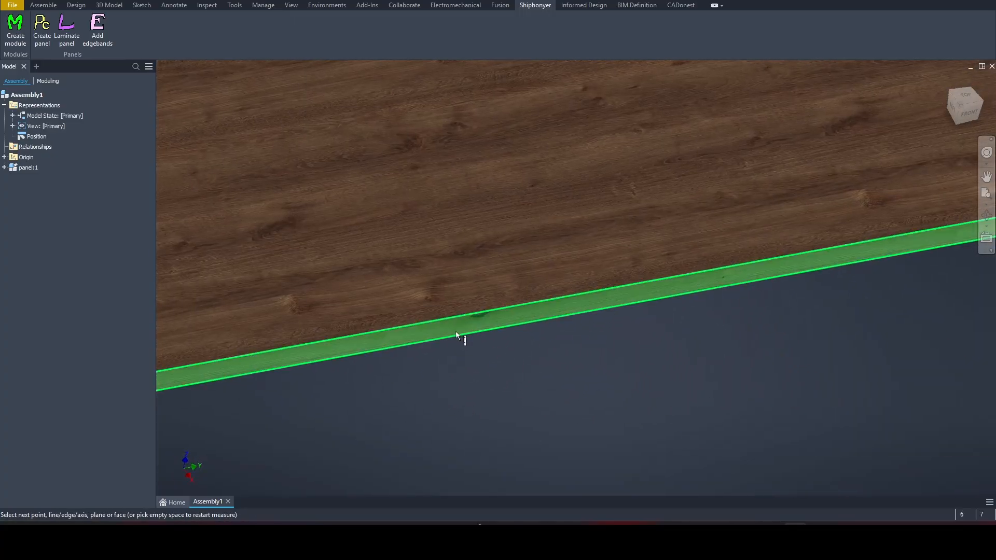
click(456, 335)
scroll(473, 412, down, 4)
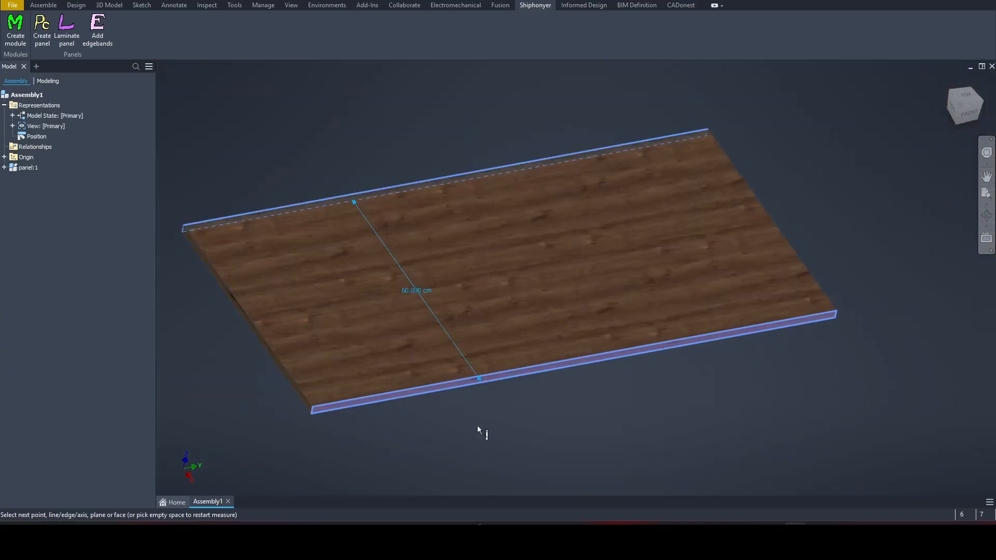
scroll(480, 432, down, 2)
key(Escape)
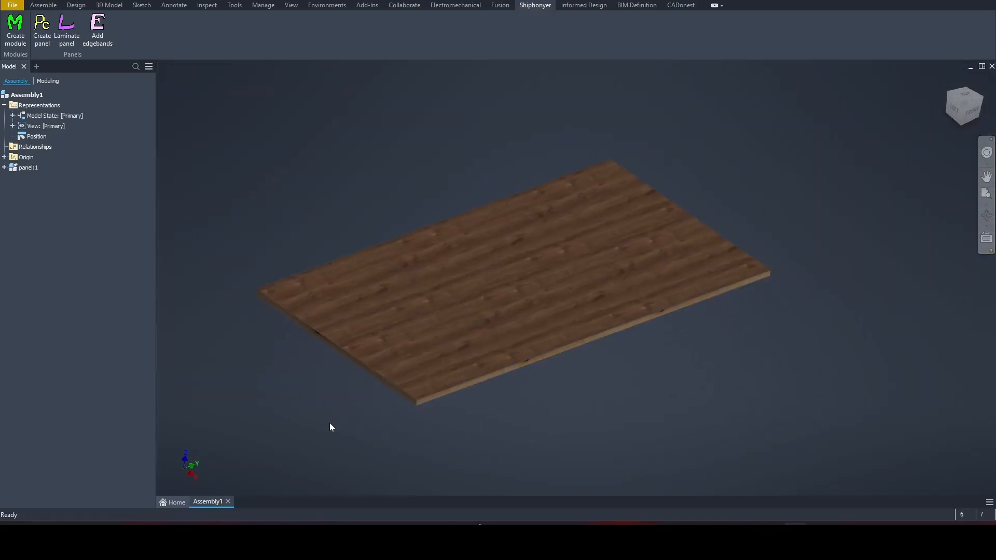
shift+middle_drag(445, 426, 463, 461)
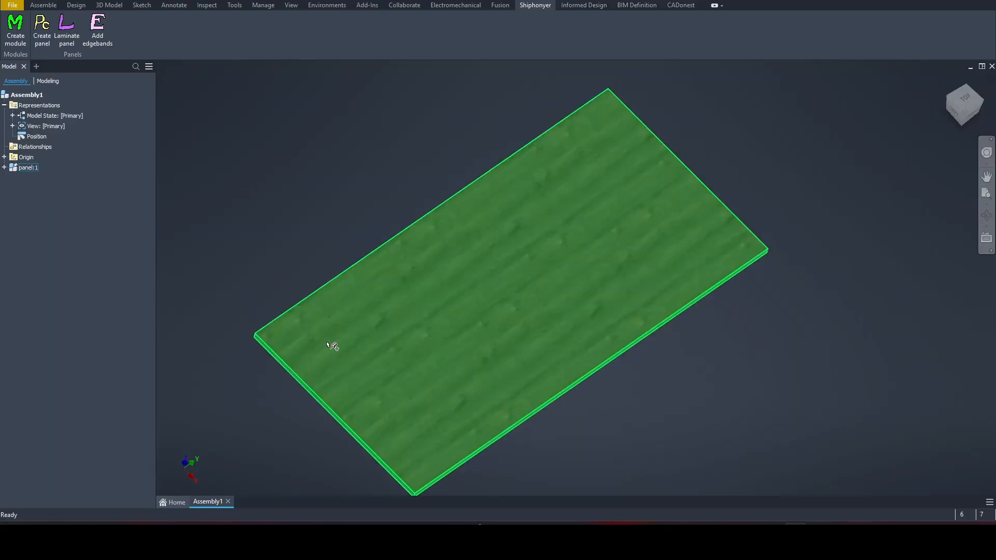
Open panel:1 for in-place editing from a low isometric view
shift+middle_drag(561, 148, 243, 235)
double_click(27, 168)
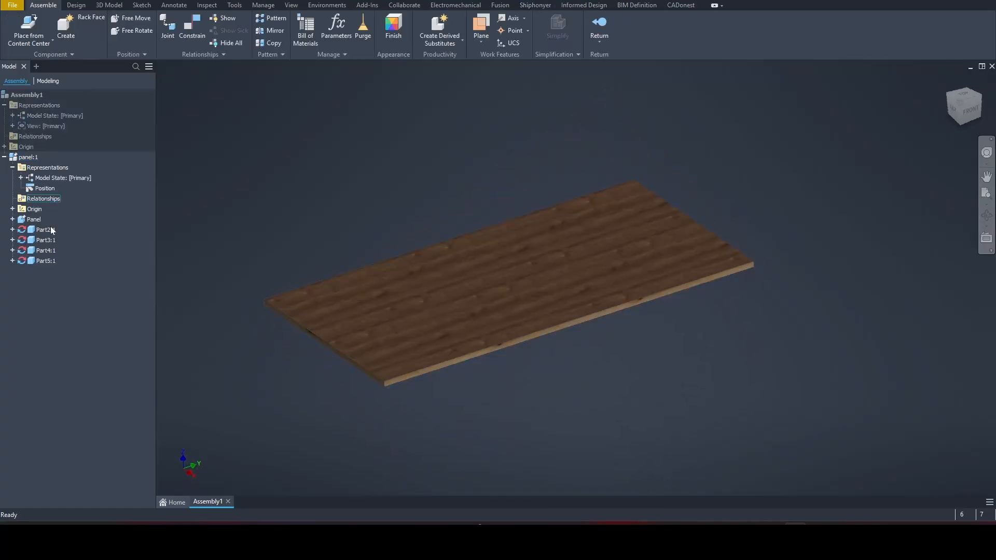
middle_drag(268, 408, 280, 392)
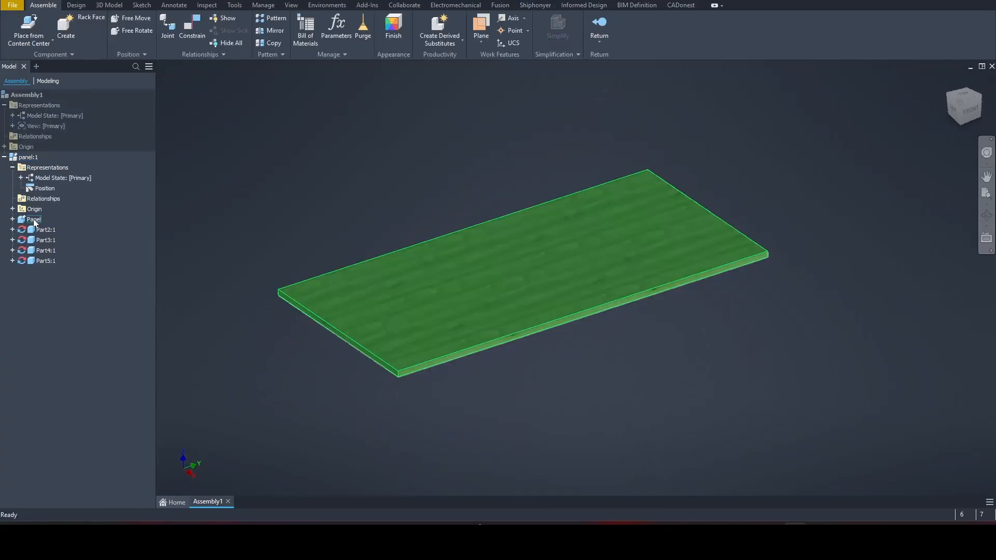
Select the Panel body and Part2:1 through Part5:1 in turn to identify each edge part
click(34, 220)
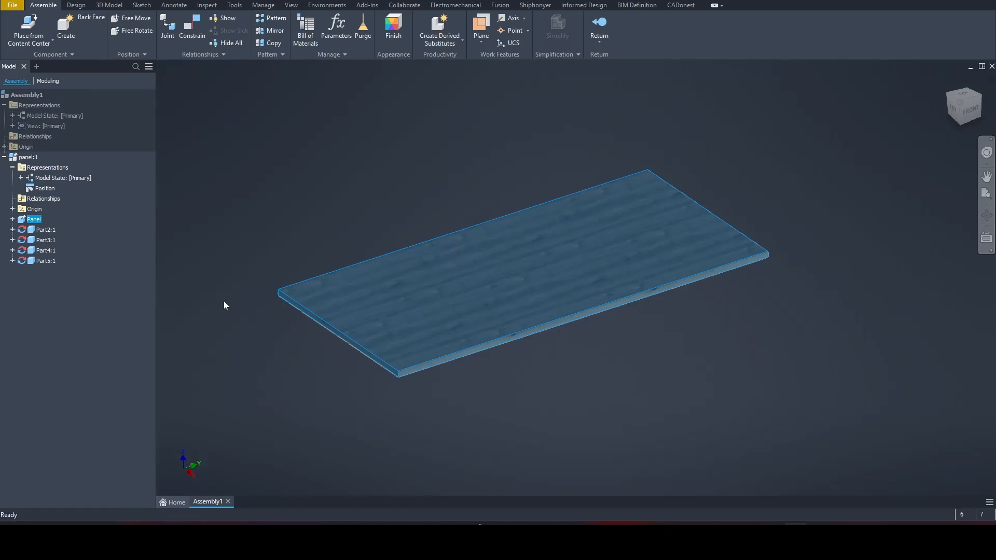
click(46, 230)
ctrl+click(46, 241)
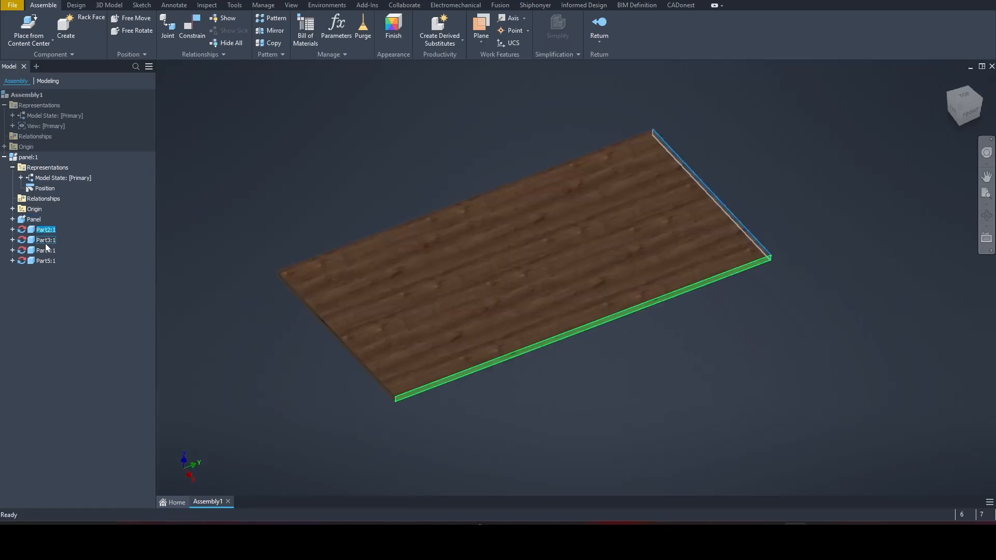
click(45, 250)
ctrl+click(47, 261)
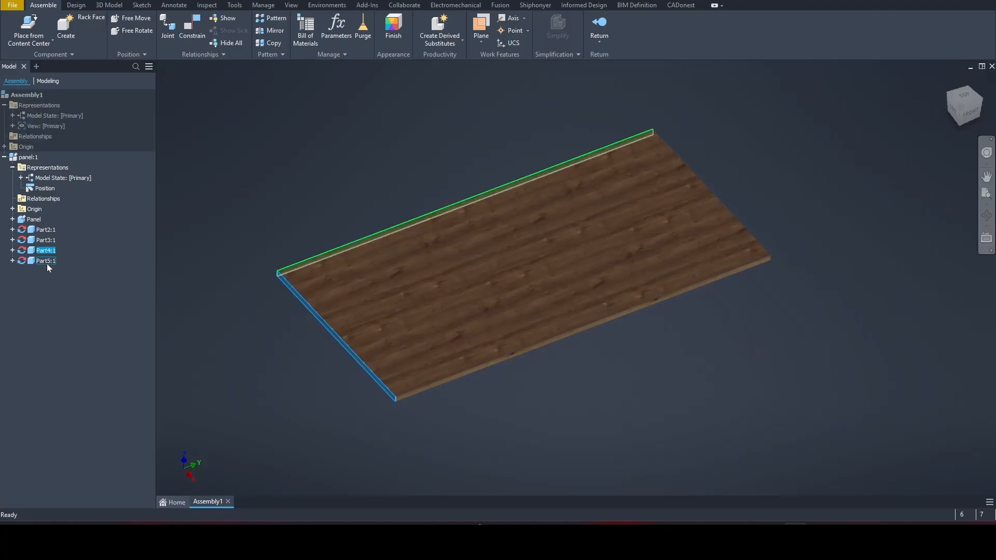
click(47, 261)
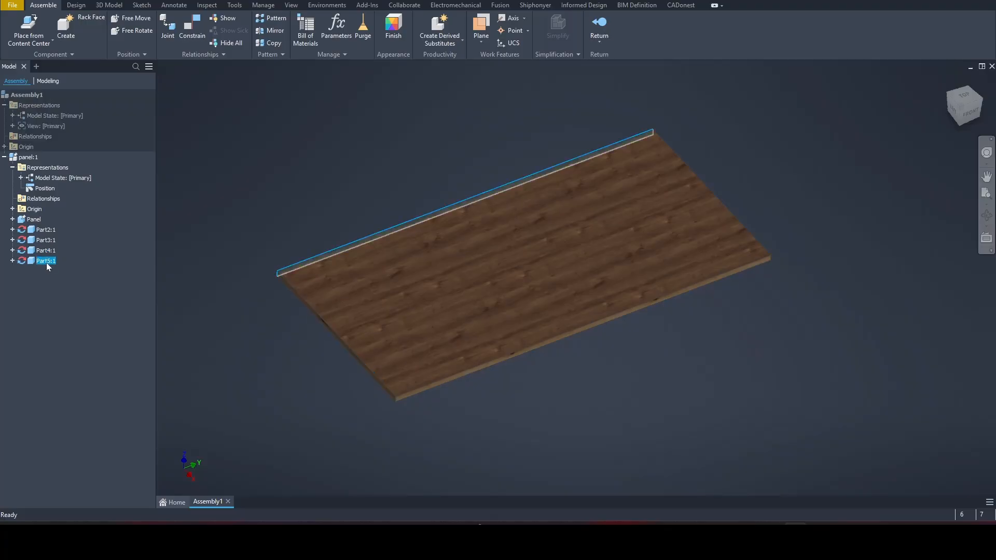
click(267, 415)
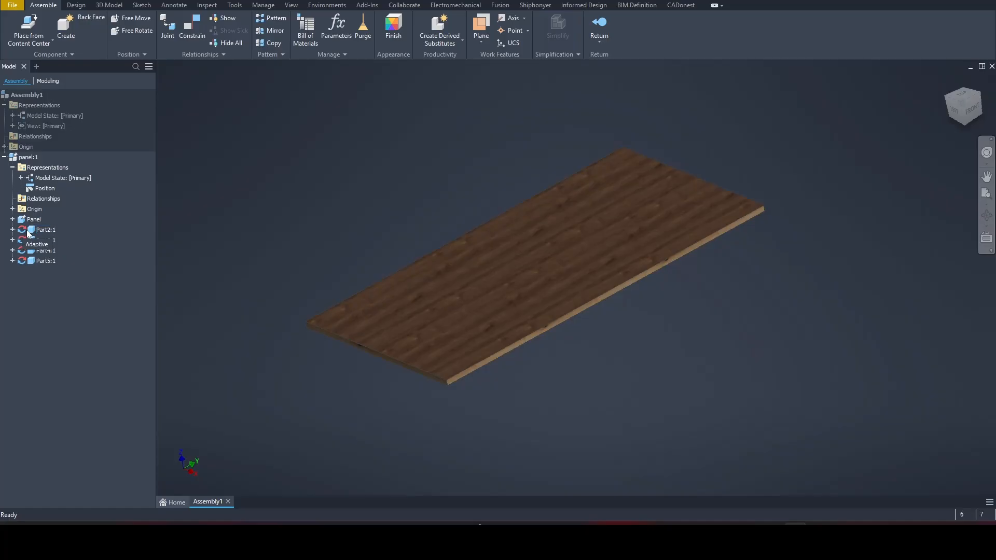
click(44, 230)
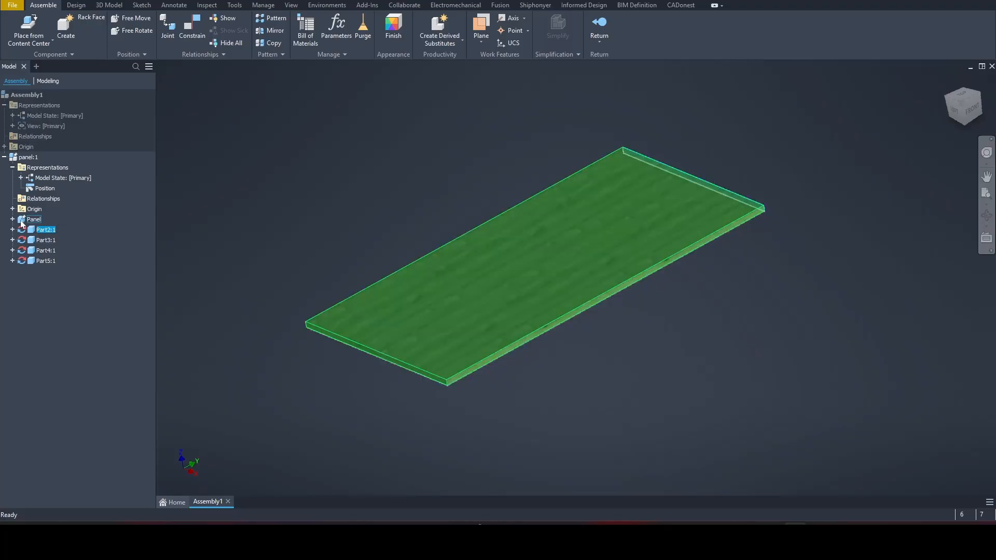
click(22, 223)
Open the Panel's Sketch1 under Extrusion1 for editing
double_click(26, 220)
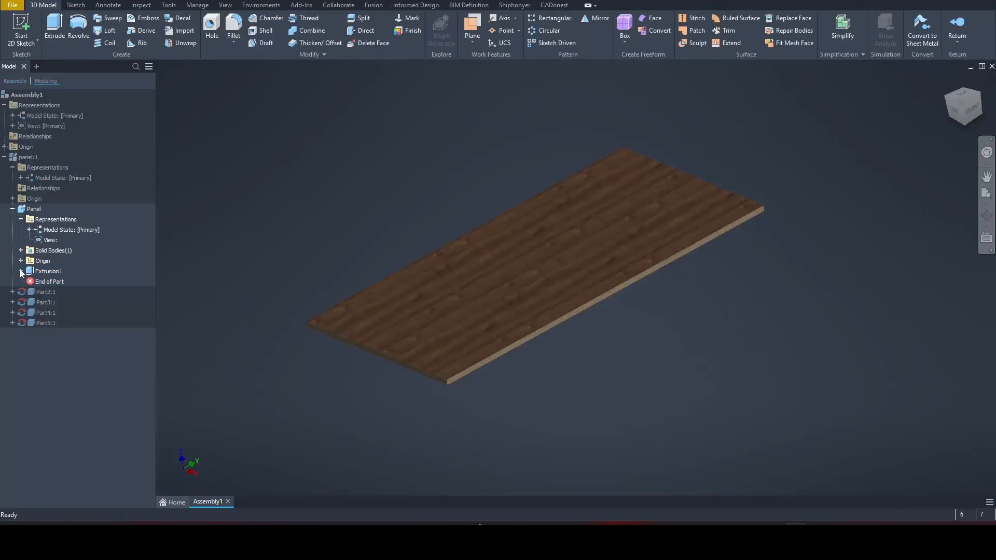
click(21, 271)
double_click(51, 282)
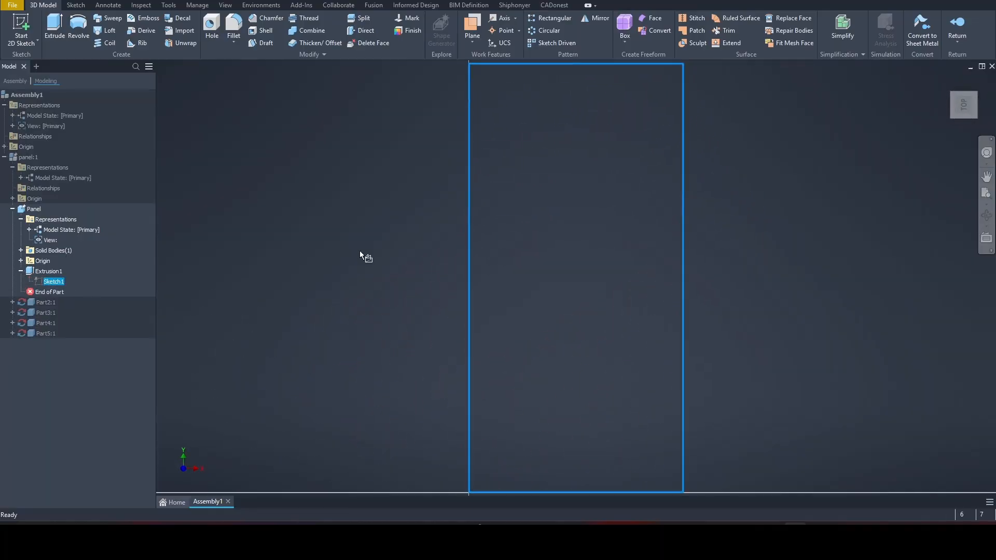
scroll(357, 251, down, 4)
middle_drag(339, 253, 337, 273)
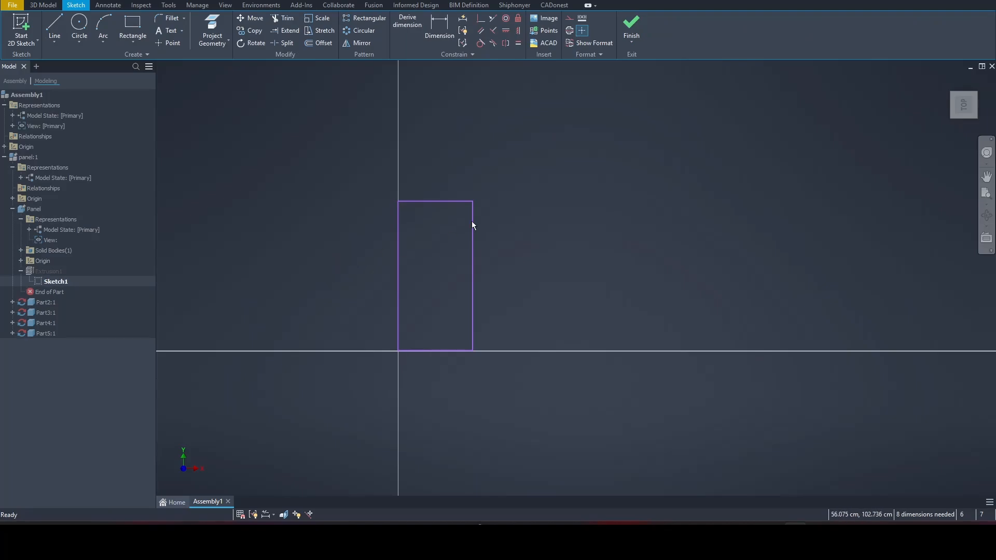
scroll(488, 203, up, 5)
scroll(506, 196, down, 2)
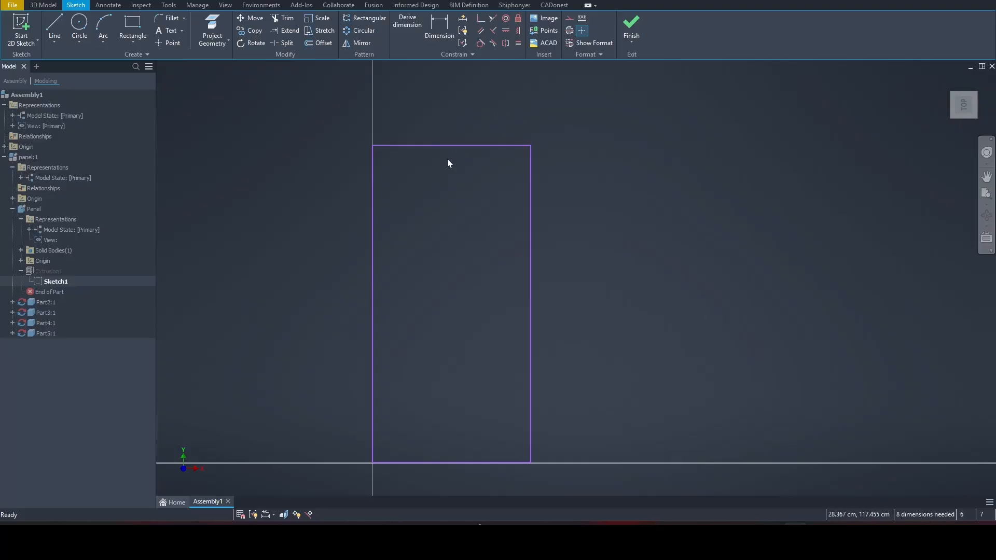
Drag the rectangle's top-right corner down and inward to slant the outline's edges
click(485, 145)
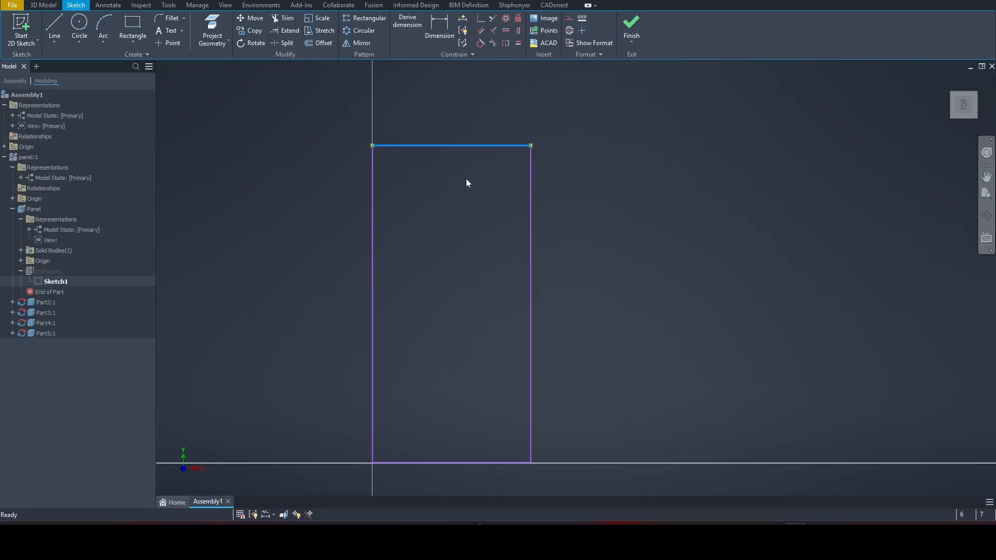
click(568, 143)
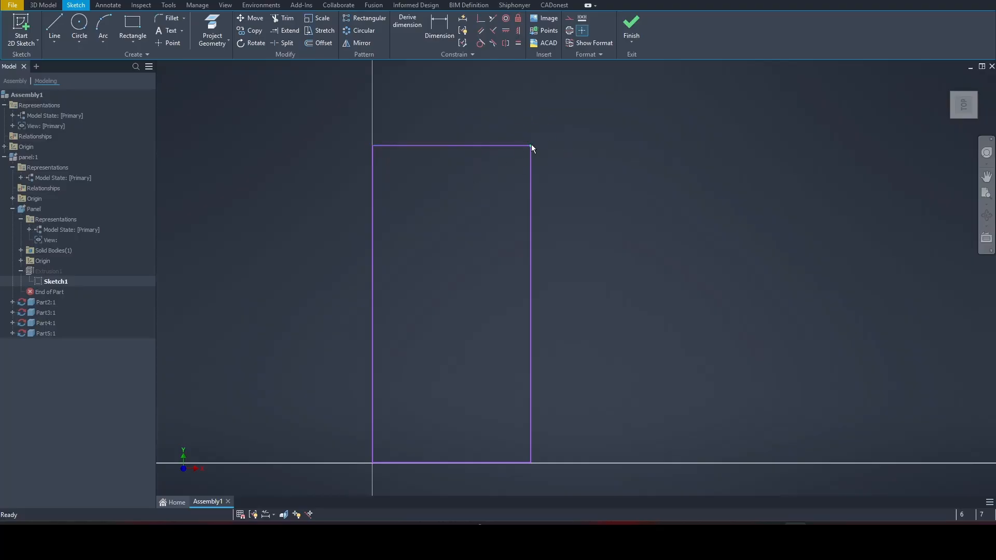
drag(531, 146, 495, 207)
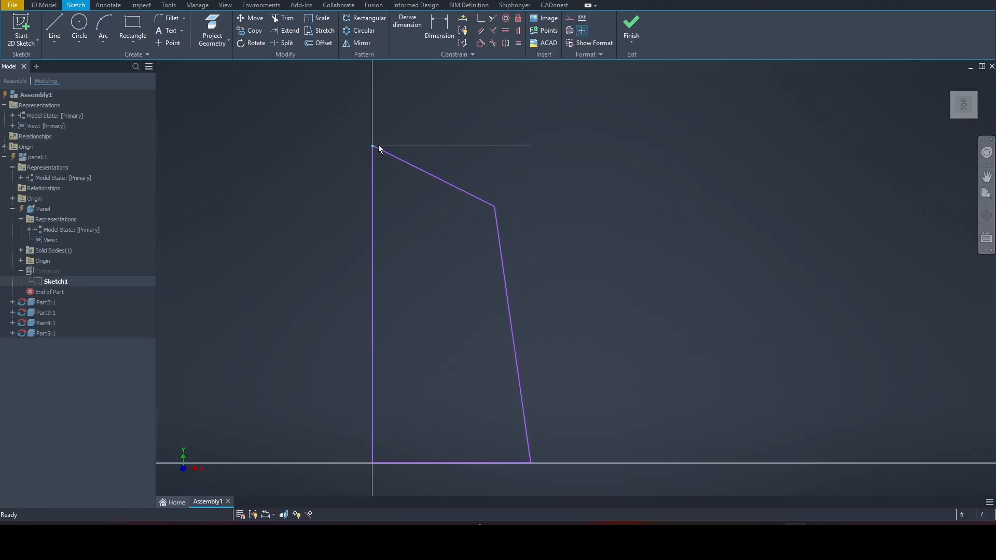
Finish the sketch so the panel and its edge bands follow the slanted outline
click(631, 30)
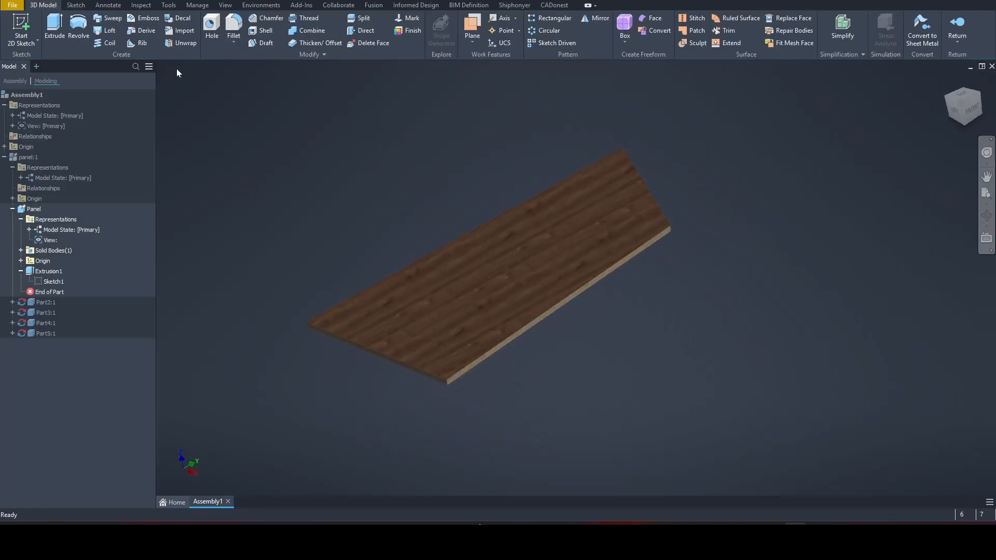
scroll(673, 229, up, 5)
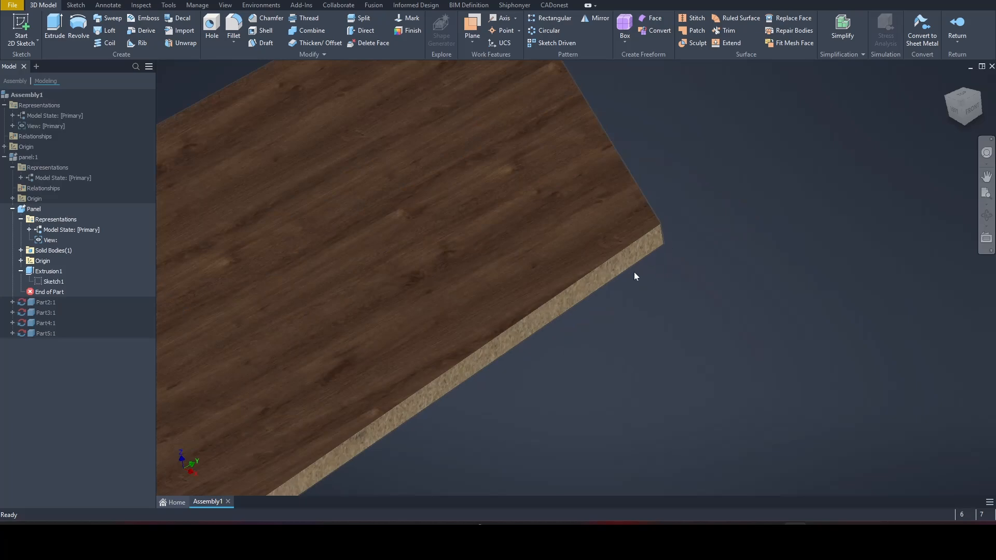
scroll(612, 338, down, 6)
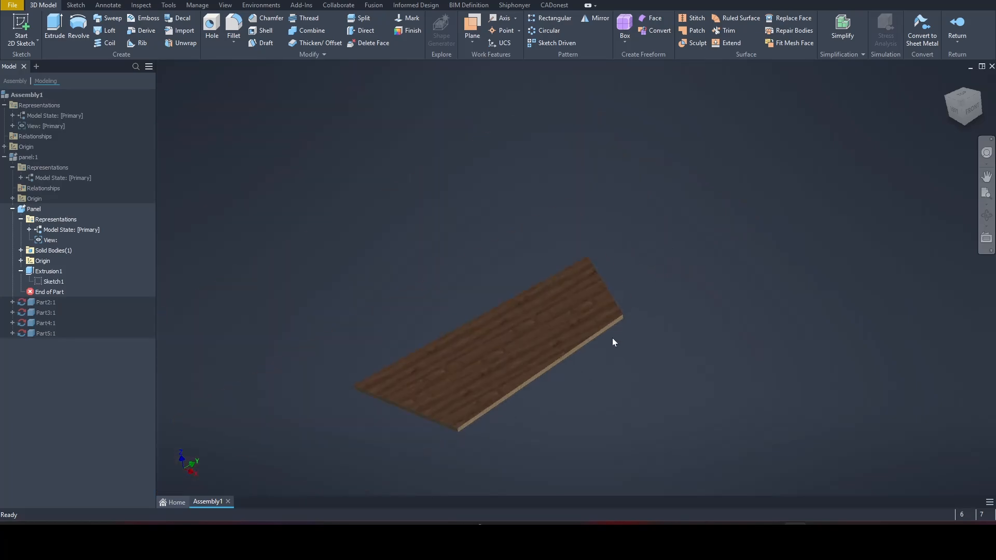
Activate panel:1, inspect a trapezoid edge band, and open the Panel part for in-place editing
click(15, 159)
double_click(14, 158)
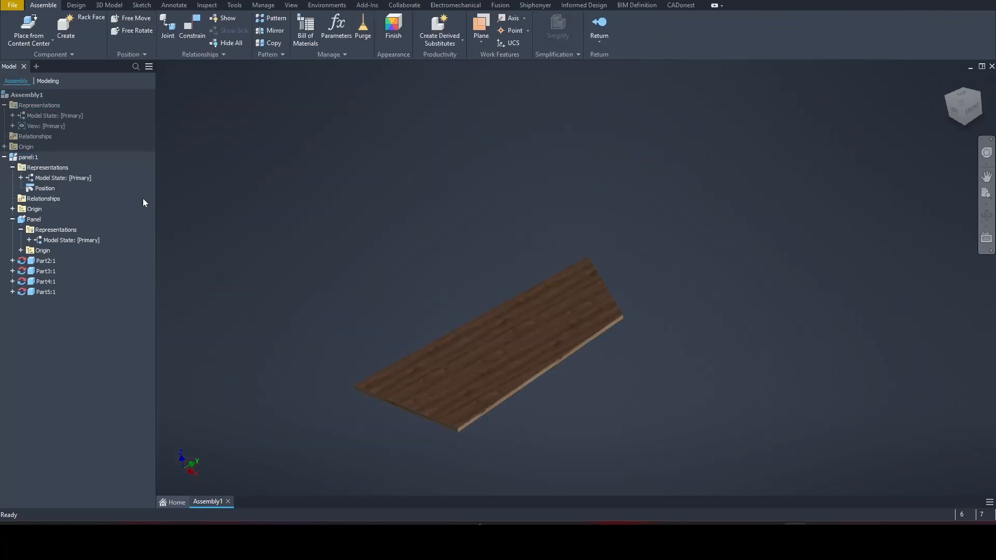
shift+middle_drag(395, 251, 419, 305)
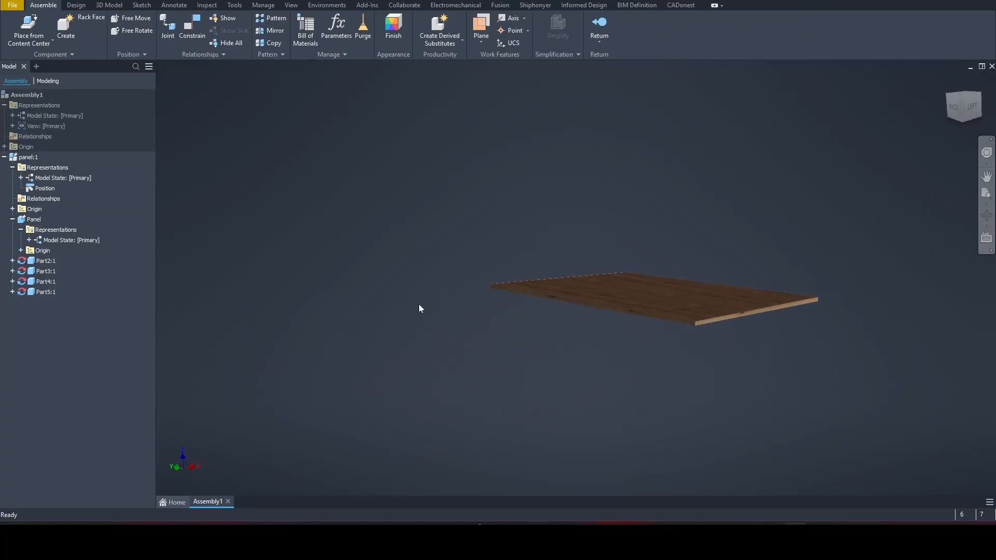
scroll(680, 364, up, 5)
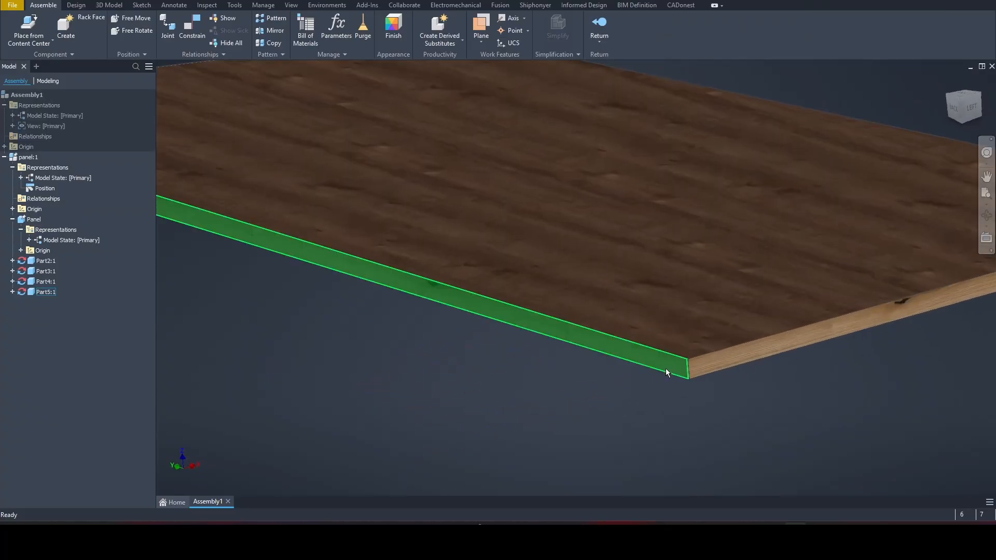
scroll(174, 318, down, 3)
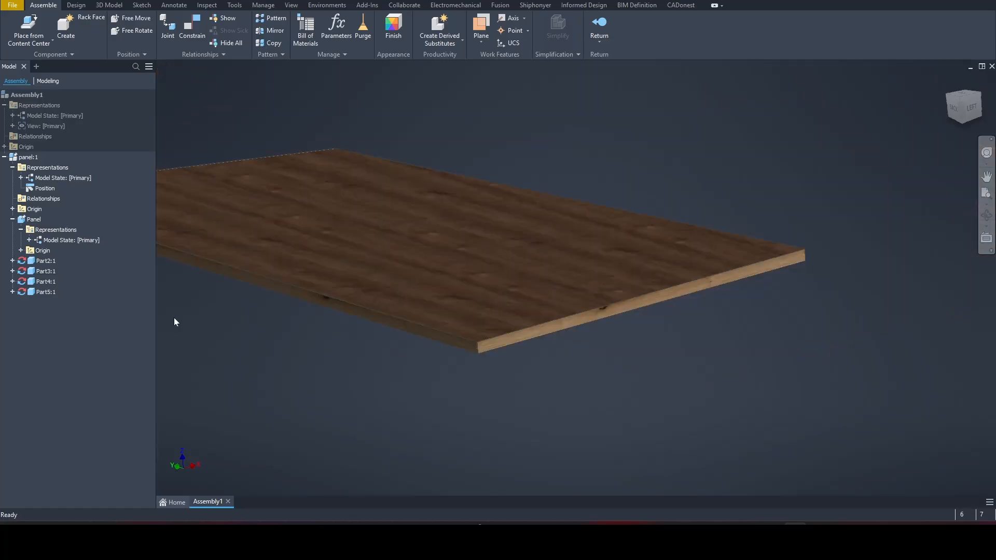
click(45, 271)
scroll(294, 388, down, 3)
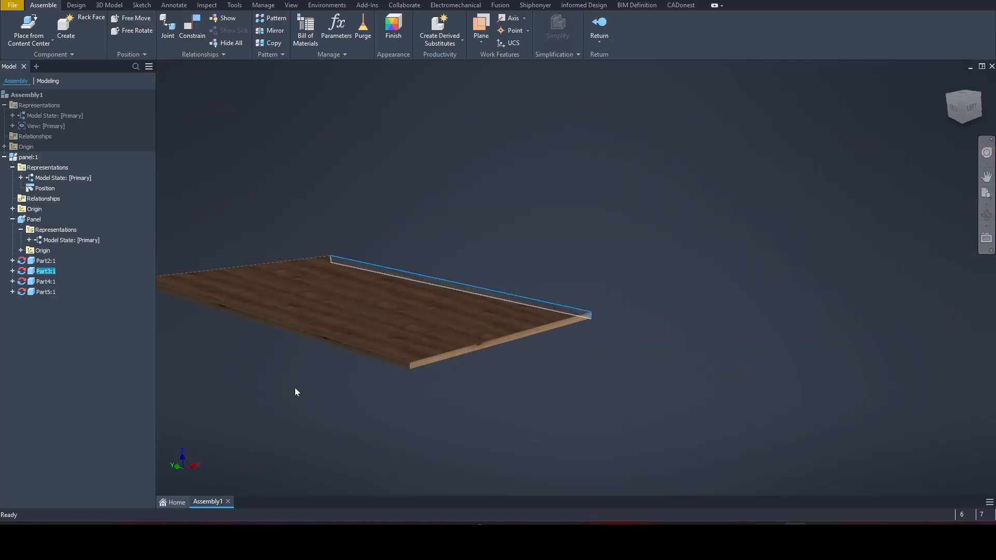
shift+middle_drag(295, 388, 518, 356)
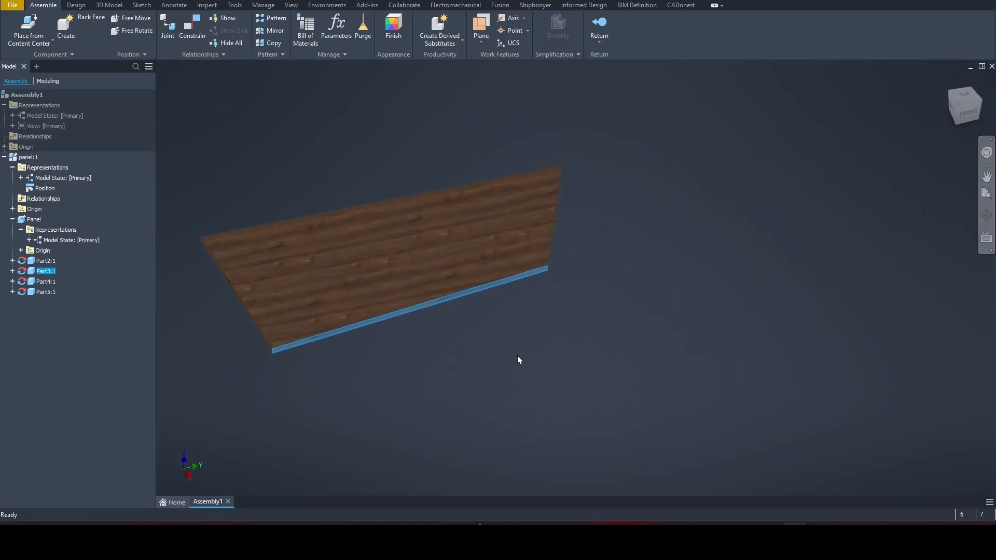
double_click(23, 220)
click(20, 271)
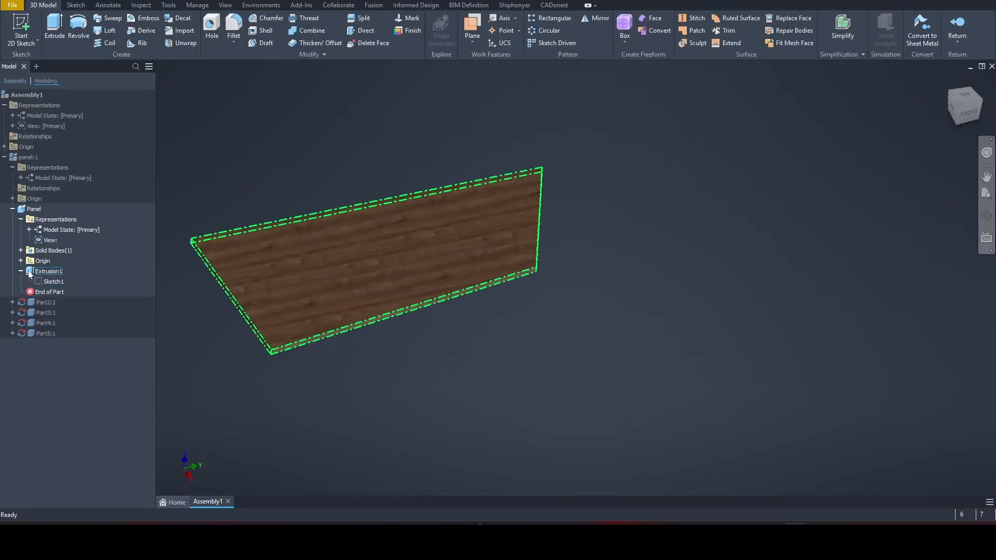
double_click(54, 281)
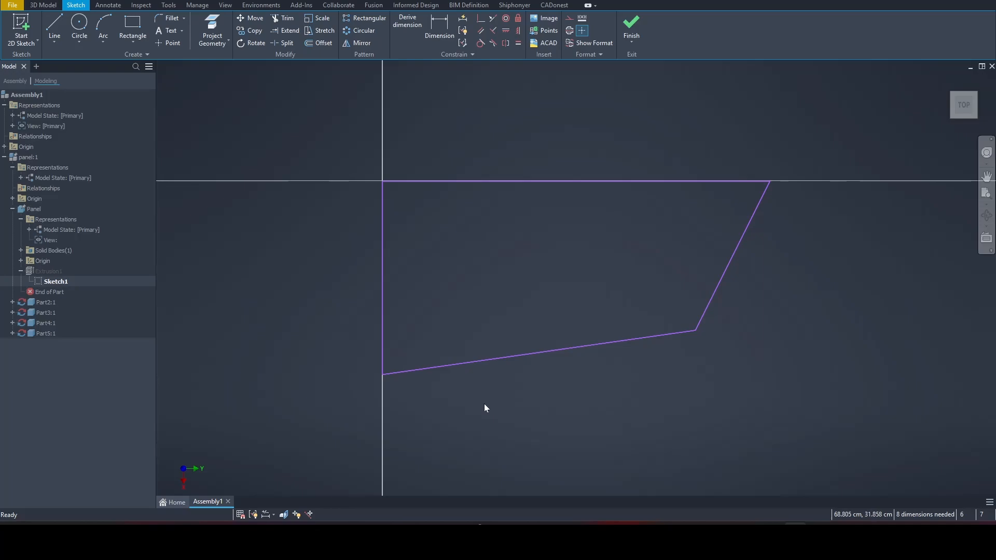
click(632, 26)
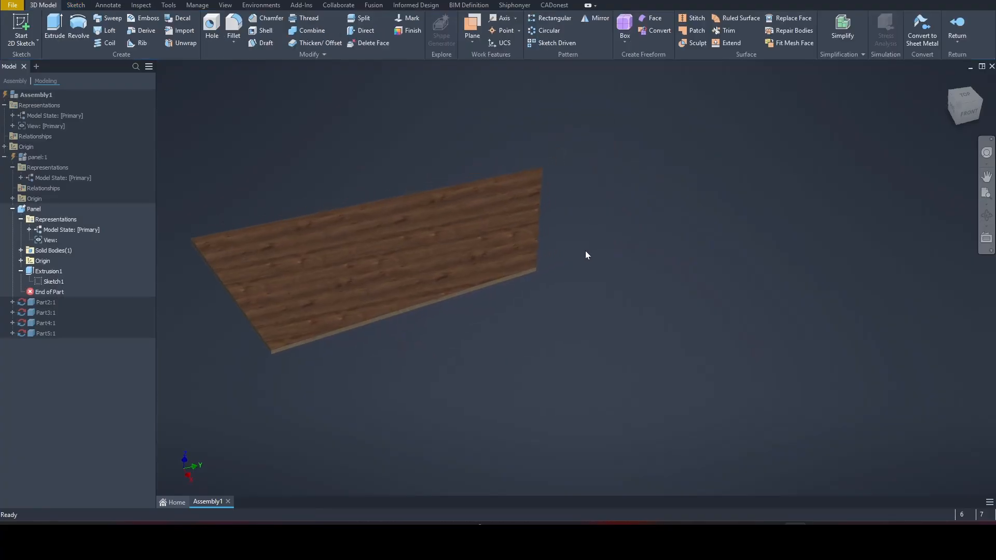
Return to Assembly1 and start a new panel from the Shiphonyer tab
shift+middle_drag(574, 287, 564, 305)
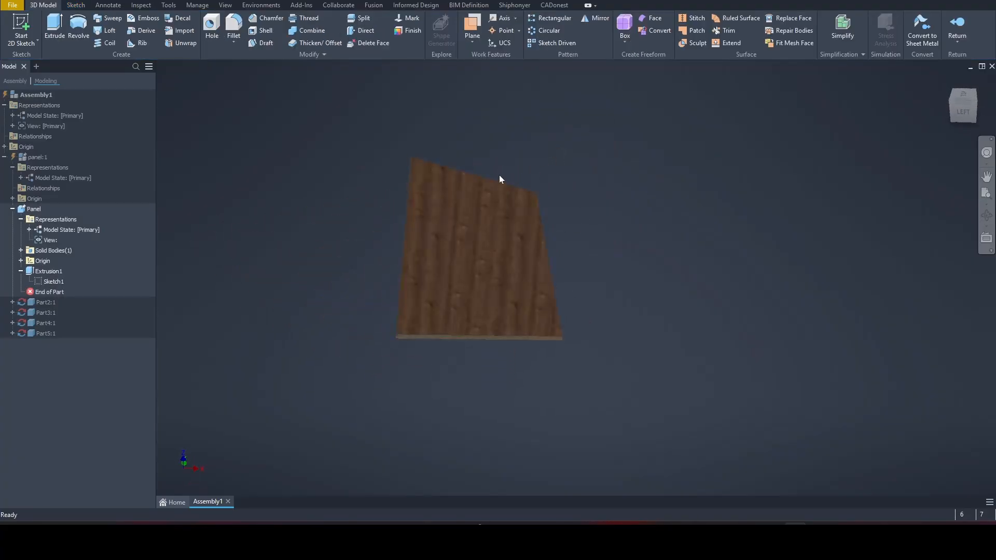
click(16, 97)
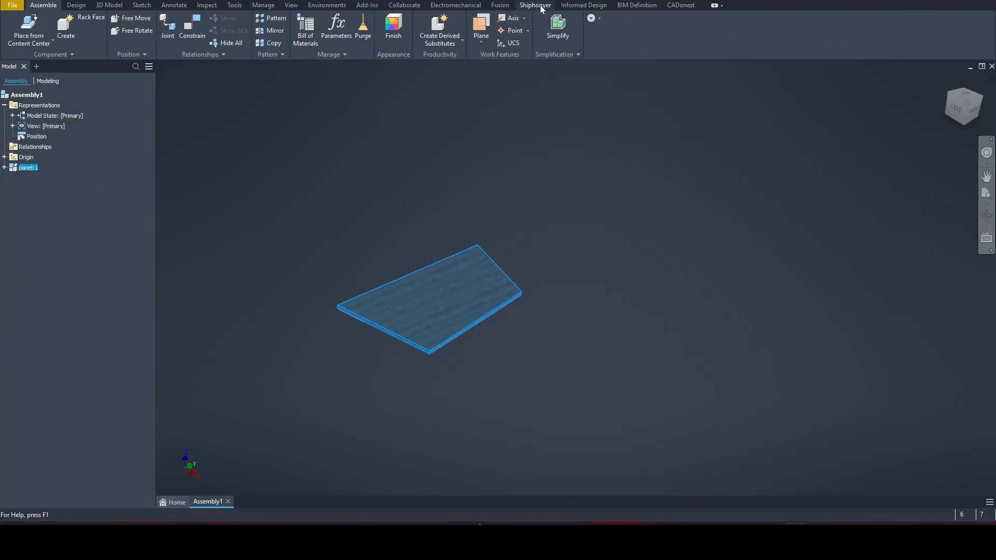
click(541, 7)
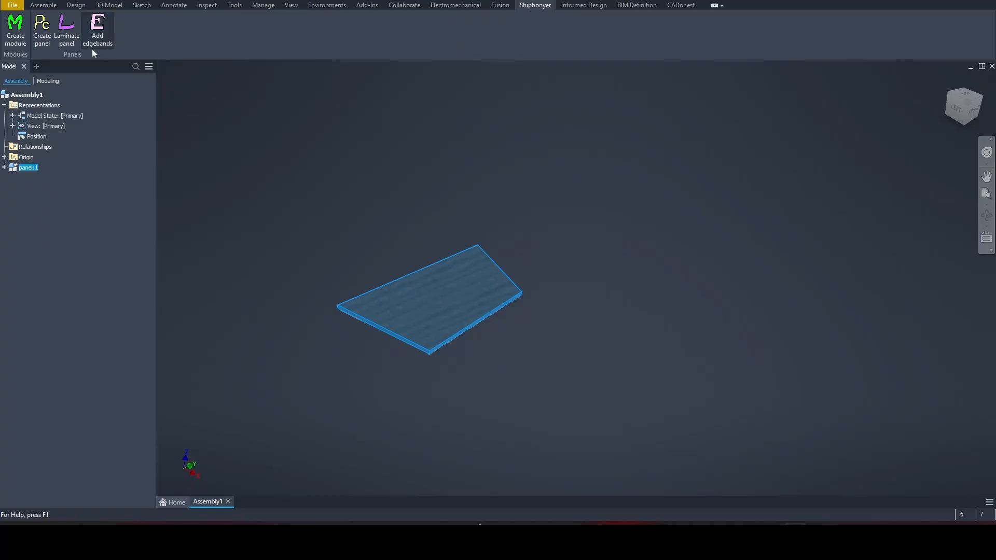
click(42, 26)
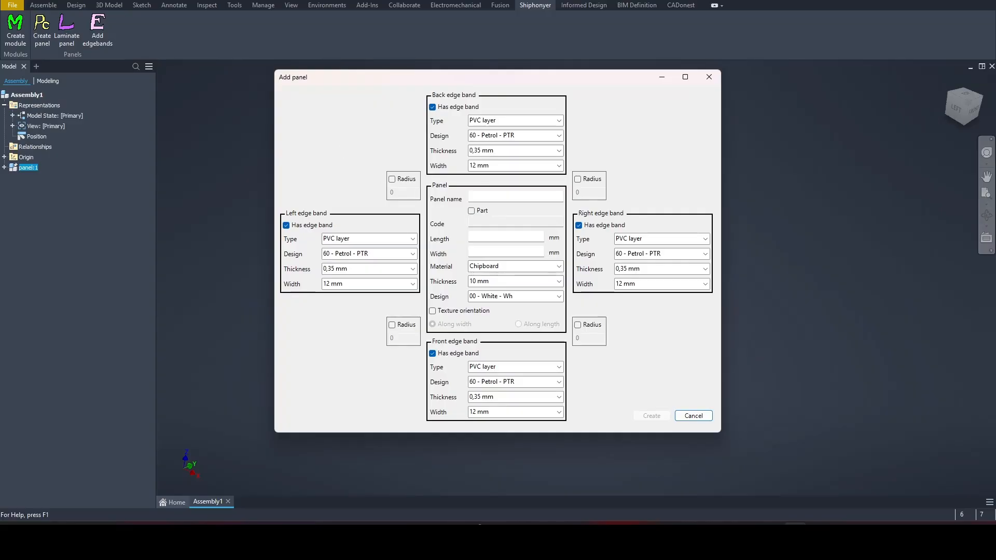
Name the panel panel2, size it 1200 × 600 mm, 18 mm thick, in 06 Alpine Walnut
click(470, 196)
text(2)
click(492, 236)
text(12)
text(600)
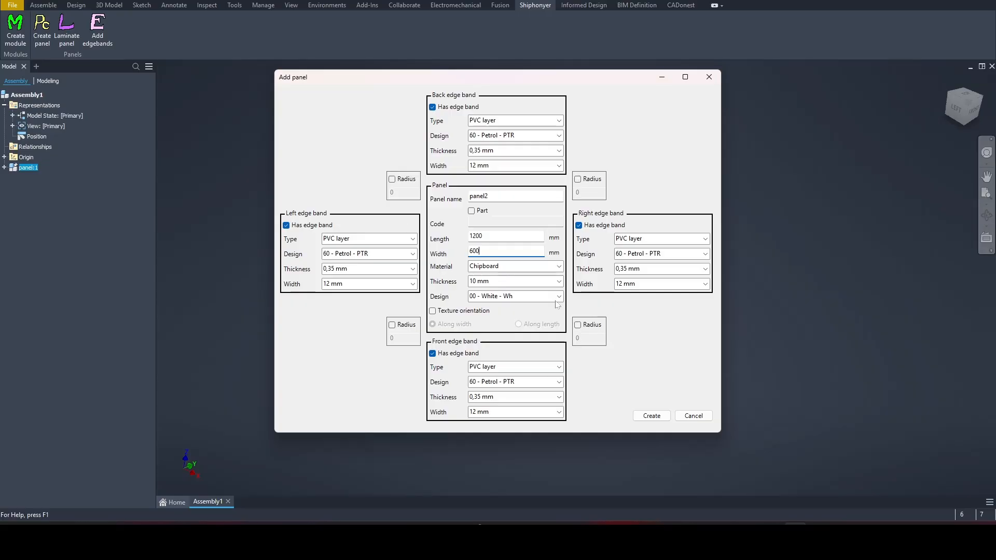
click(559, 281)
click(497, 304)
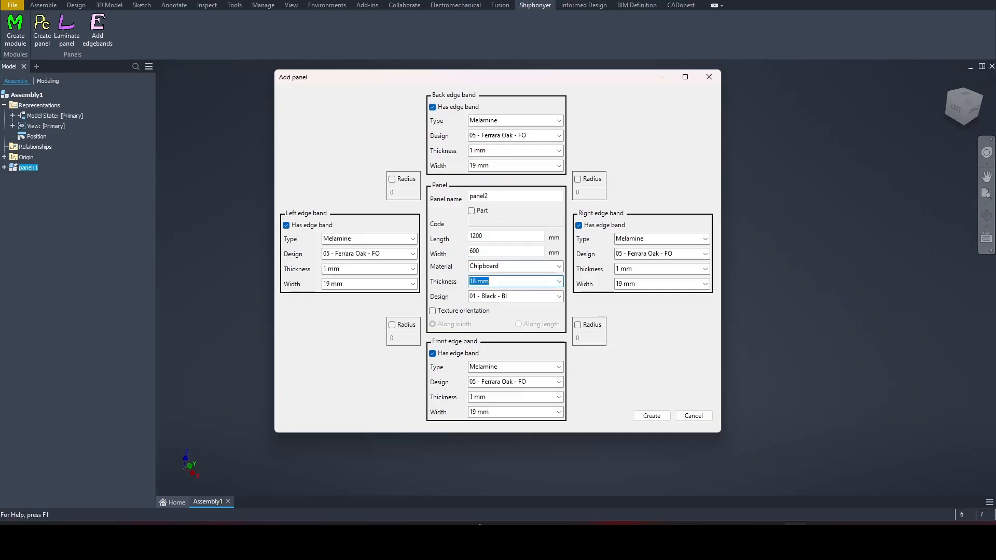
click(559, 296)
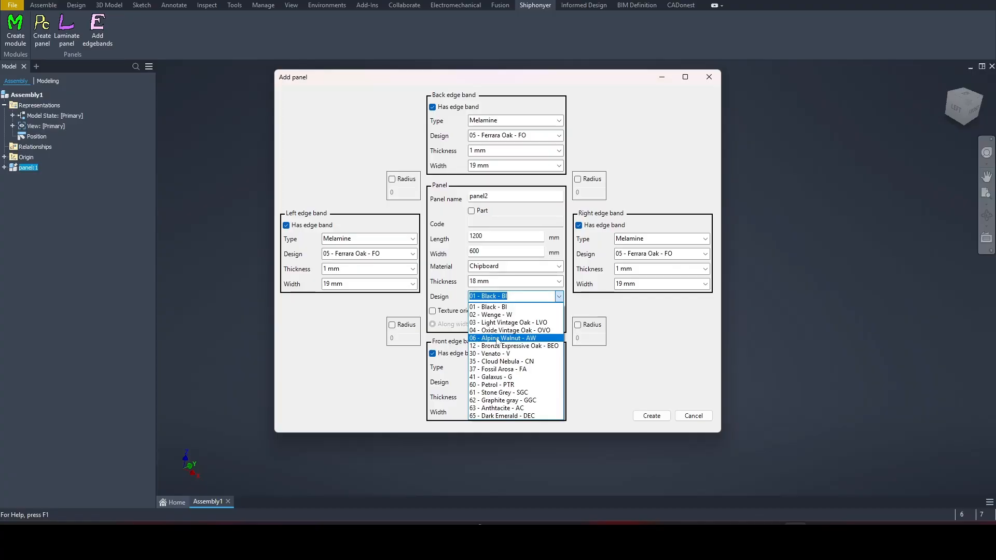
click(492, 338)
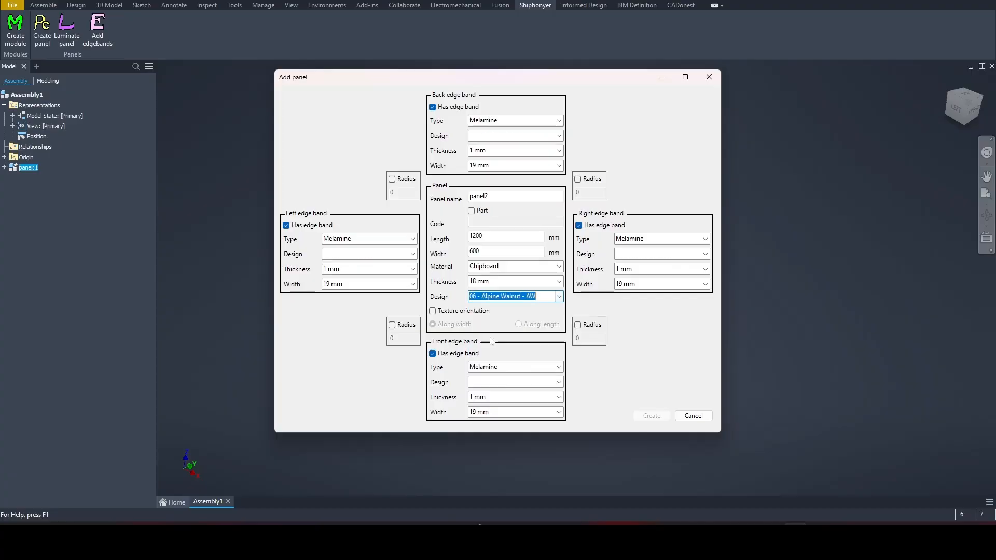
Give the left, right, back and front edge bands the 07 White Craft Oak design
click(413, 254)
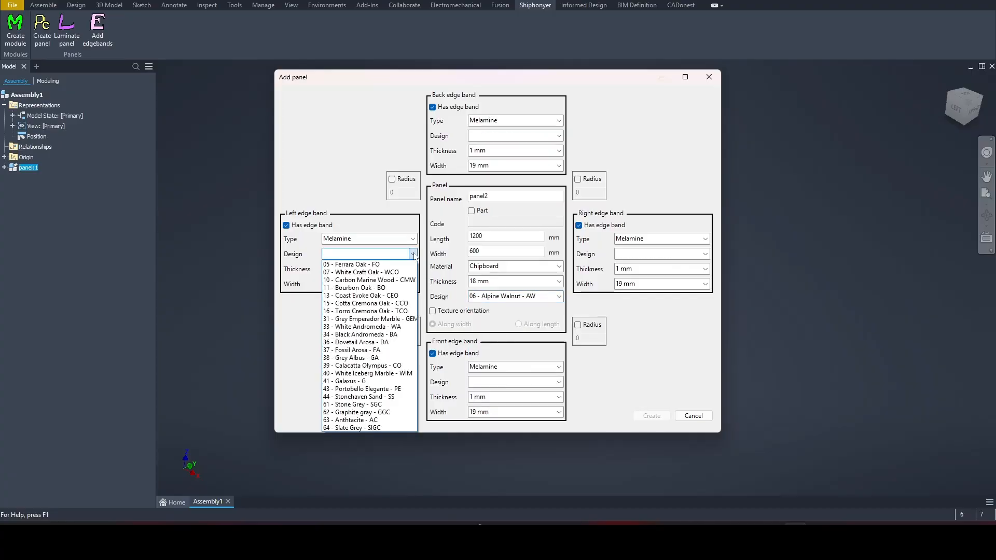
click(345, 272)
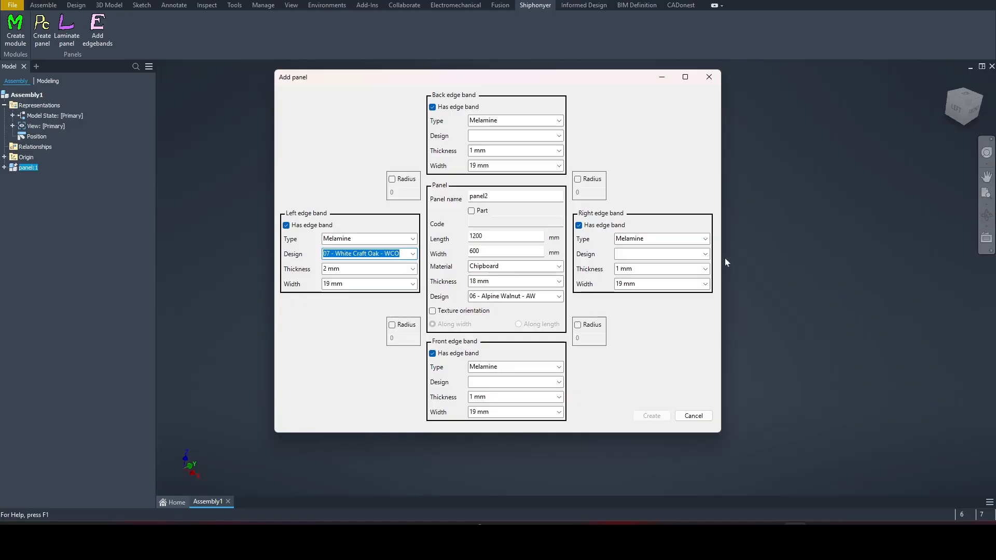
click(705, 254)
click(646, 273)
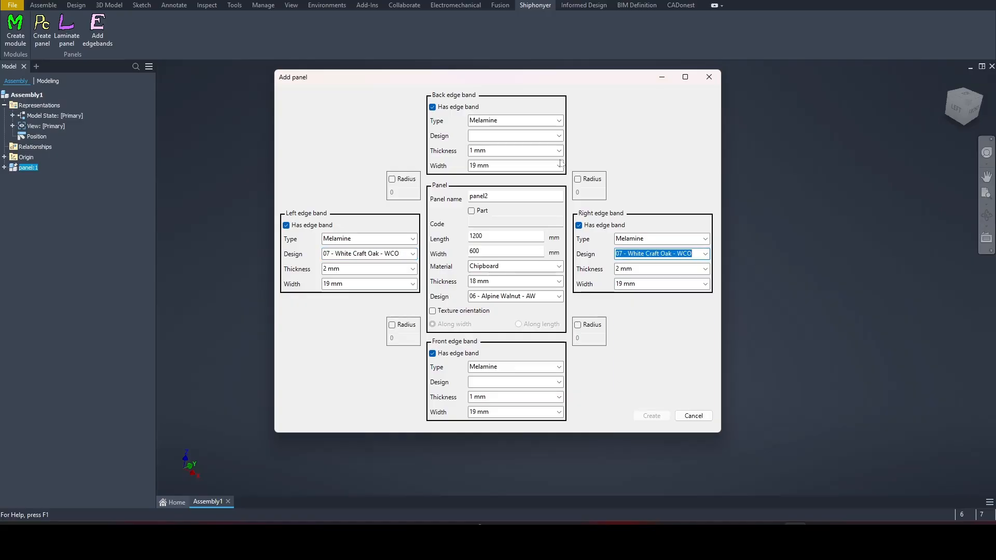
click(560, 136)
click(506, 155)
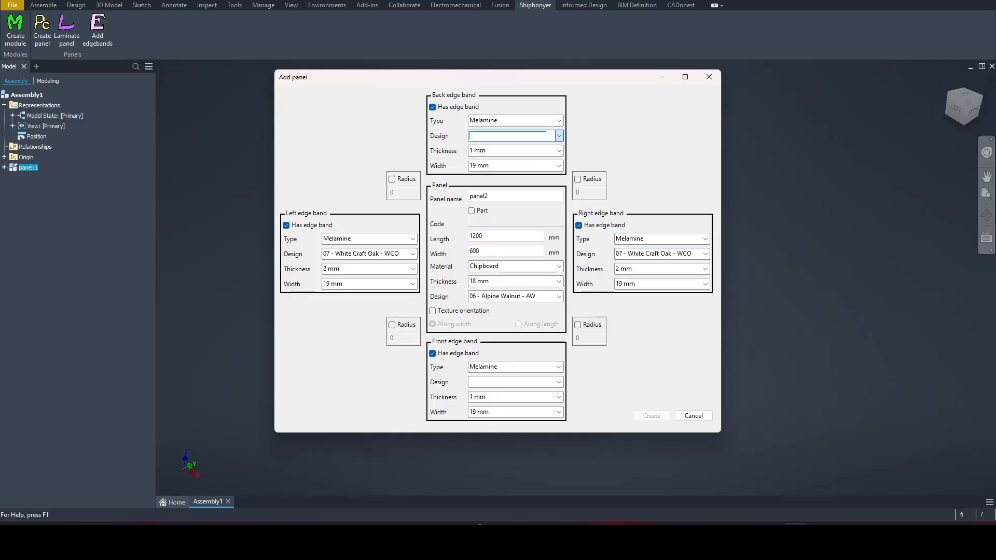
click(560, 382)
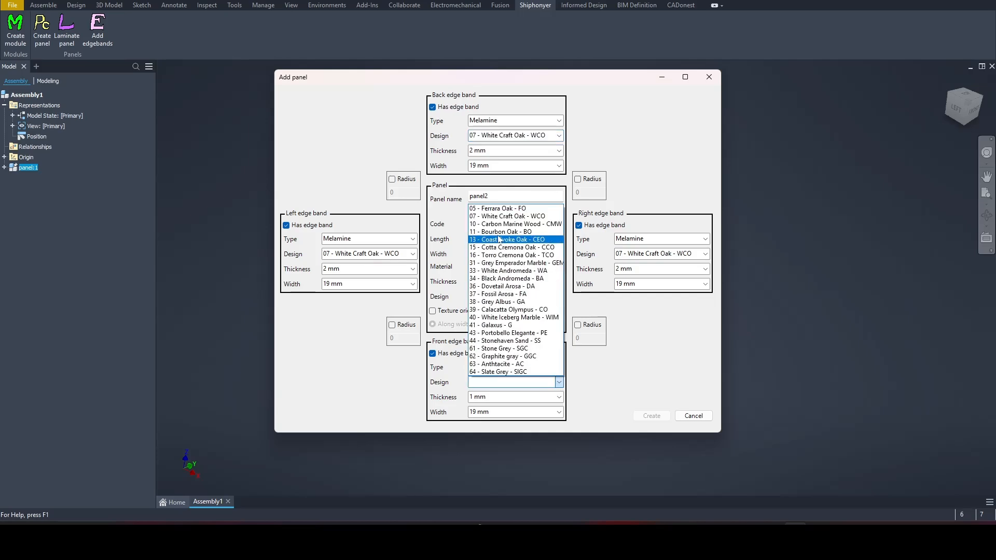
click(506, 215)
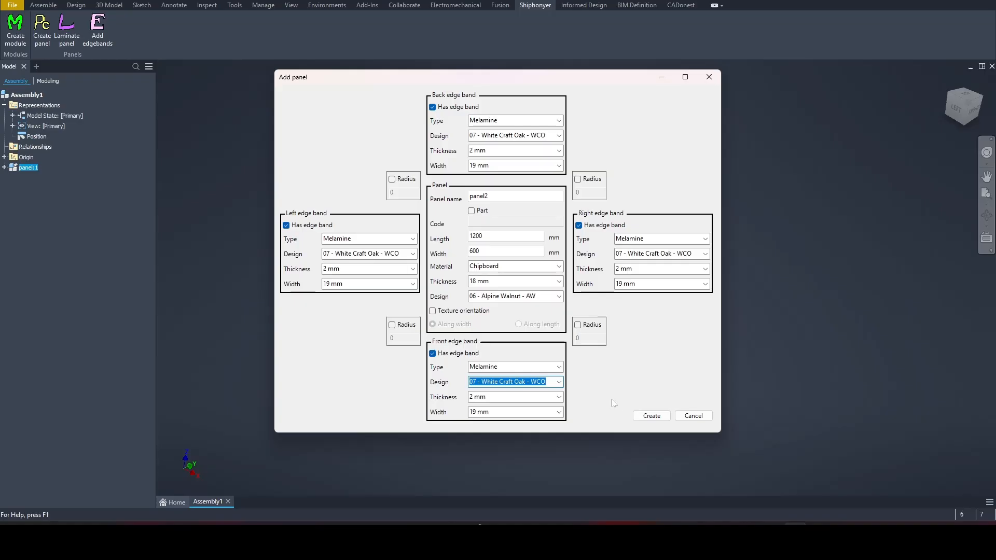
Round one corner at radius 50, remove the back edge band, and create panel2
click(393, 326)
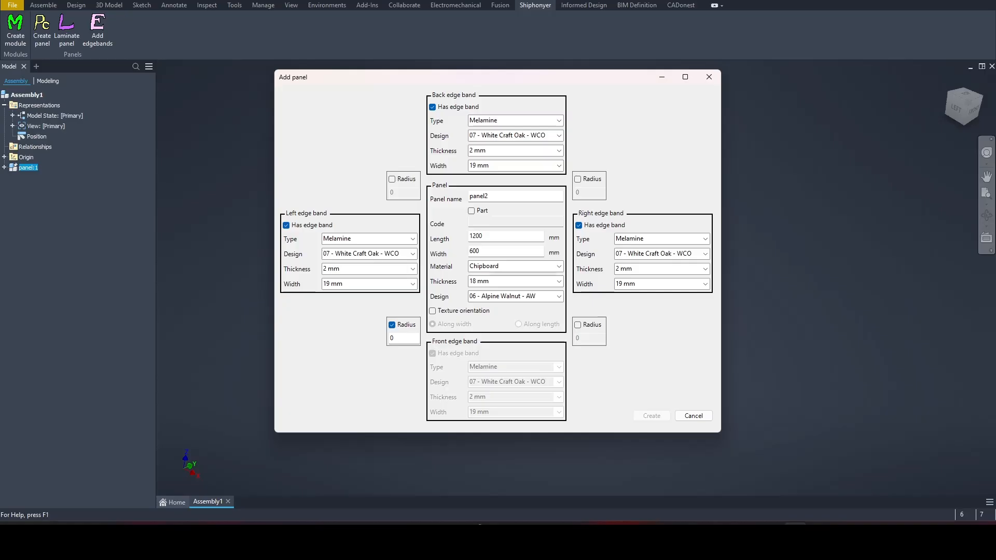
key(Tab)
text(50)
click(433, 108)
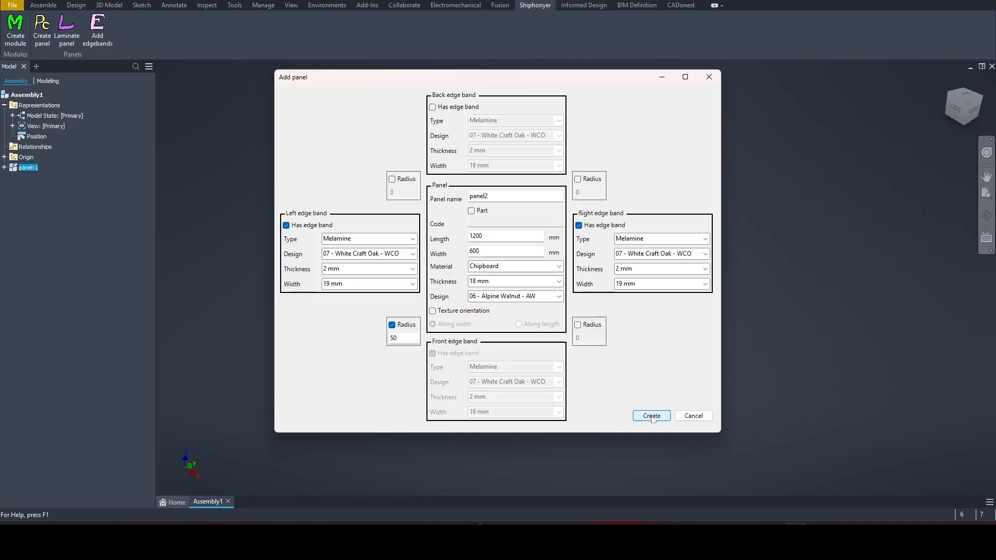
click(653, 417)
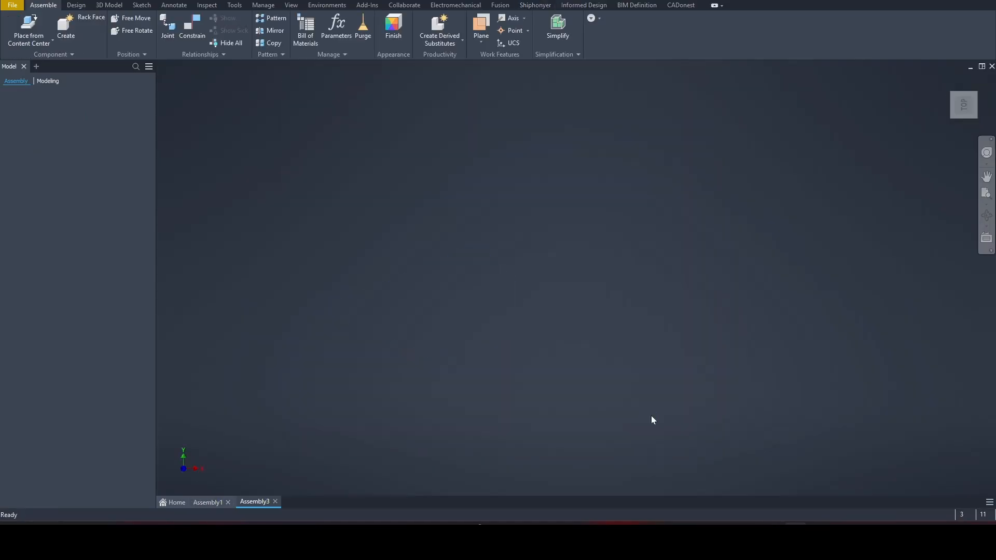
Select edge bands Part7:1 and Part8:1 and the Panel part, then edit Panel in place
click(494, 378)
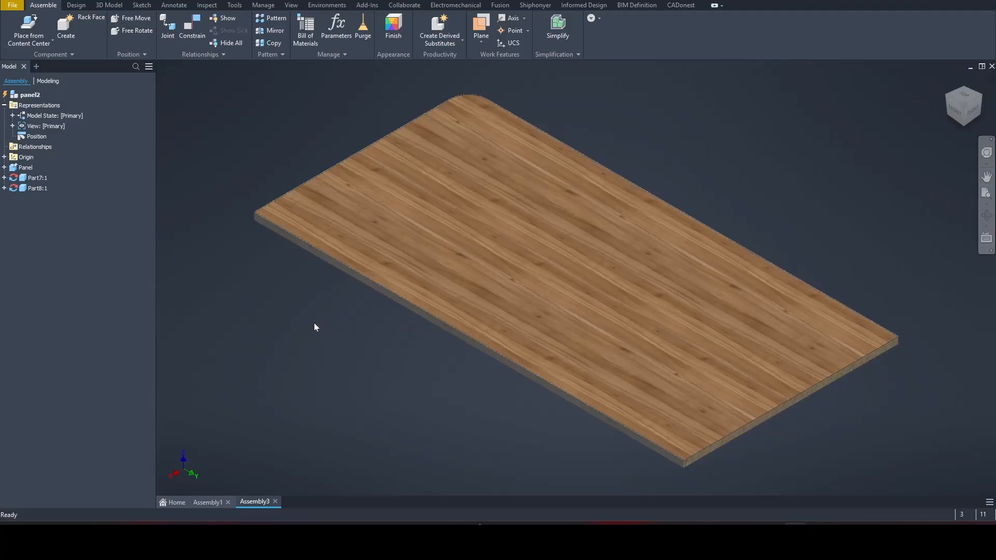
click(36, 178)
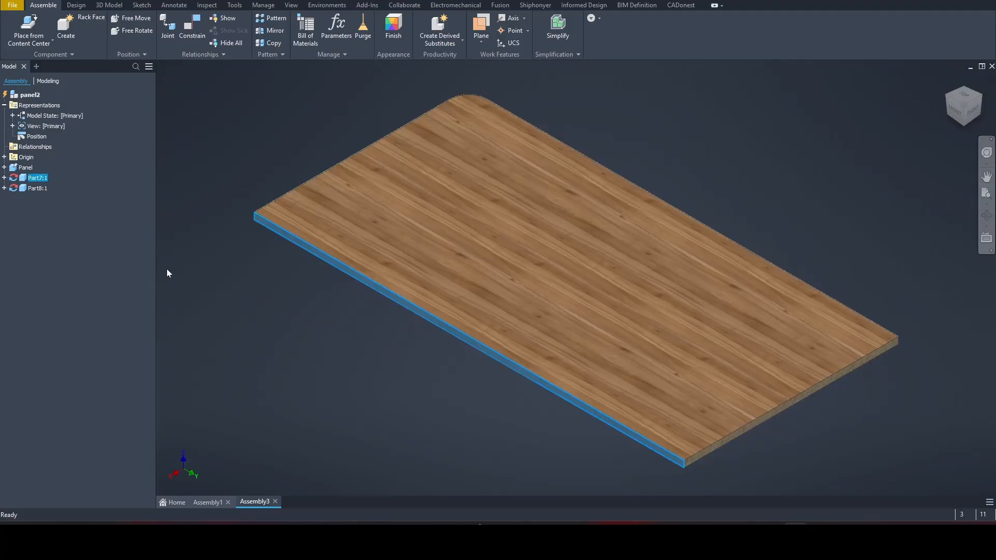
click(32, 189)
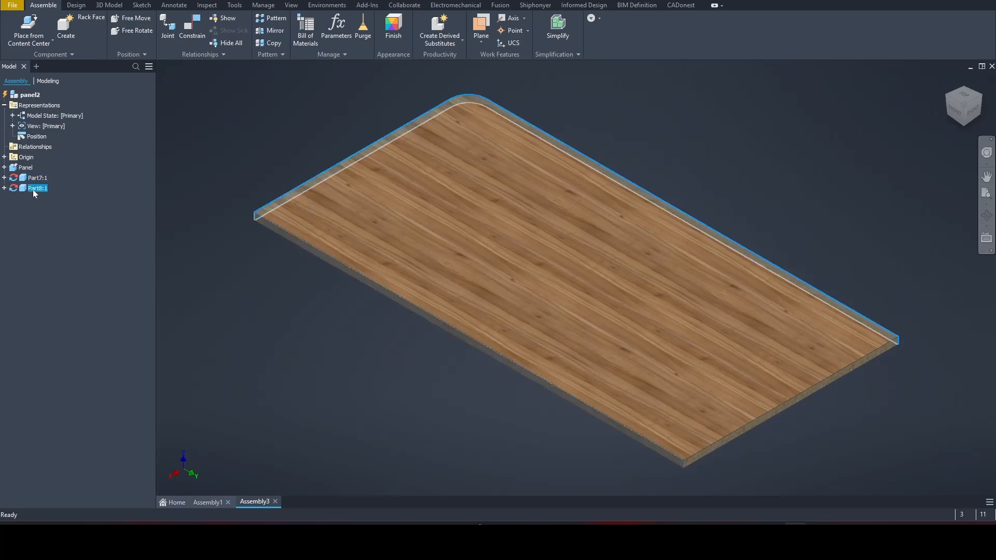
click(25, 167)
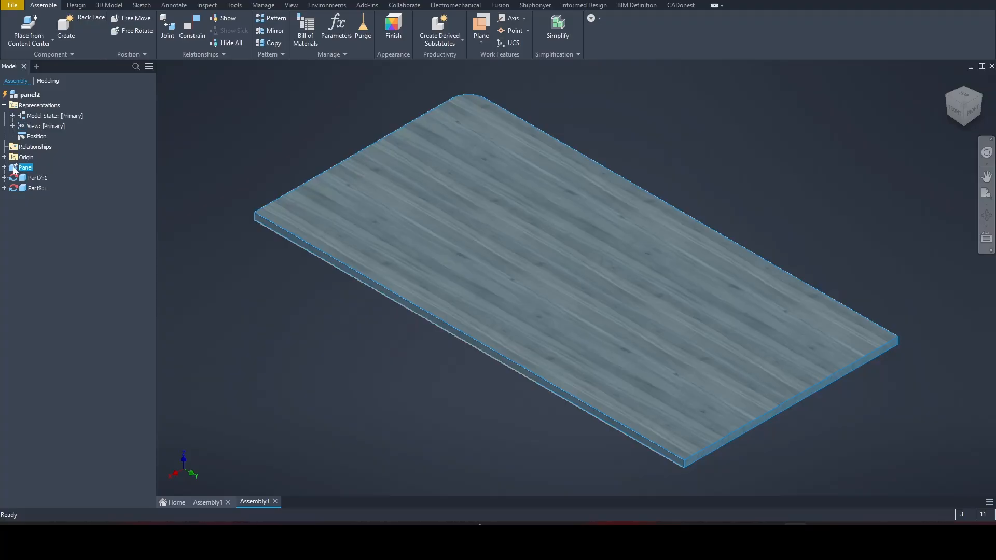
double_click(14, 170)
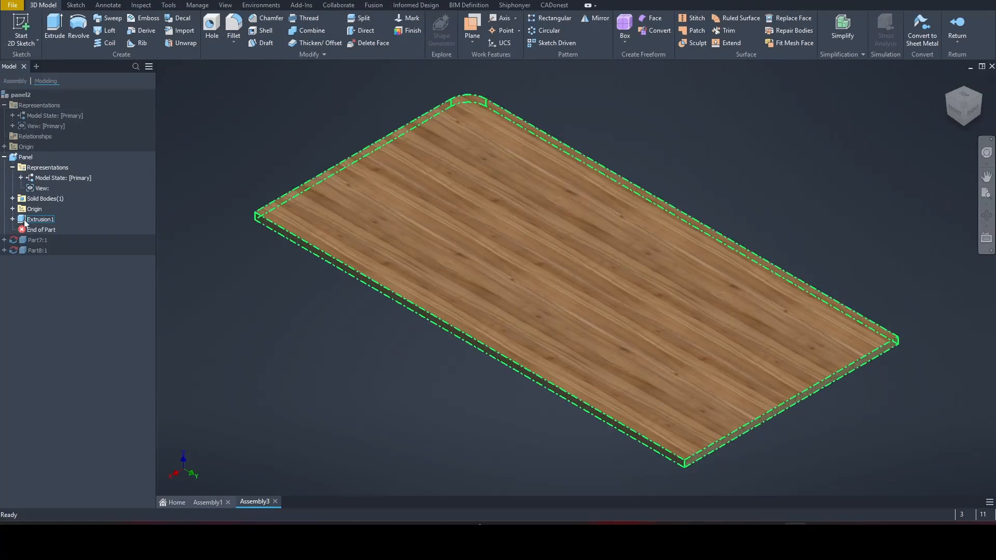
Open the panel's profile sketch and drag the corner fillet arc larger
click(12, 220)
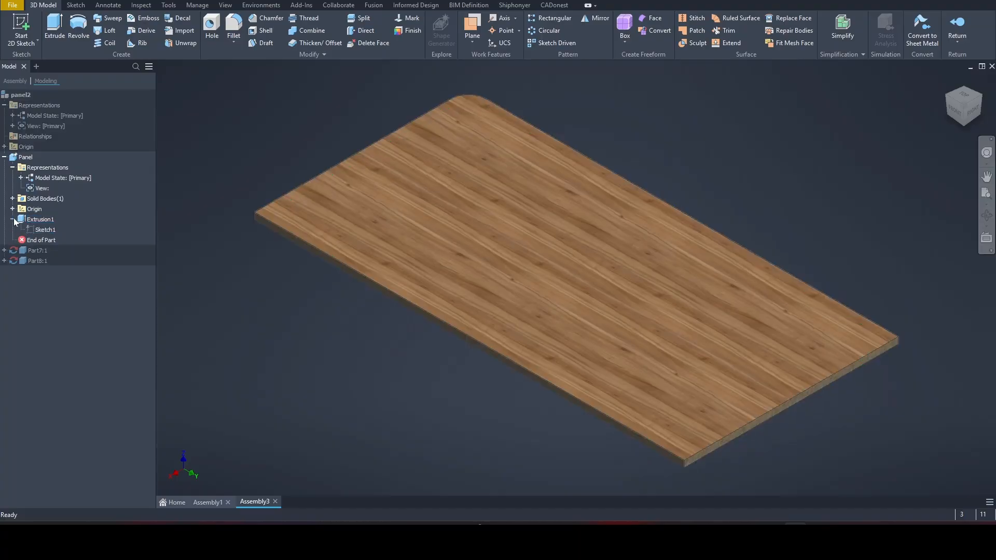
double_click(45, 230)
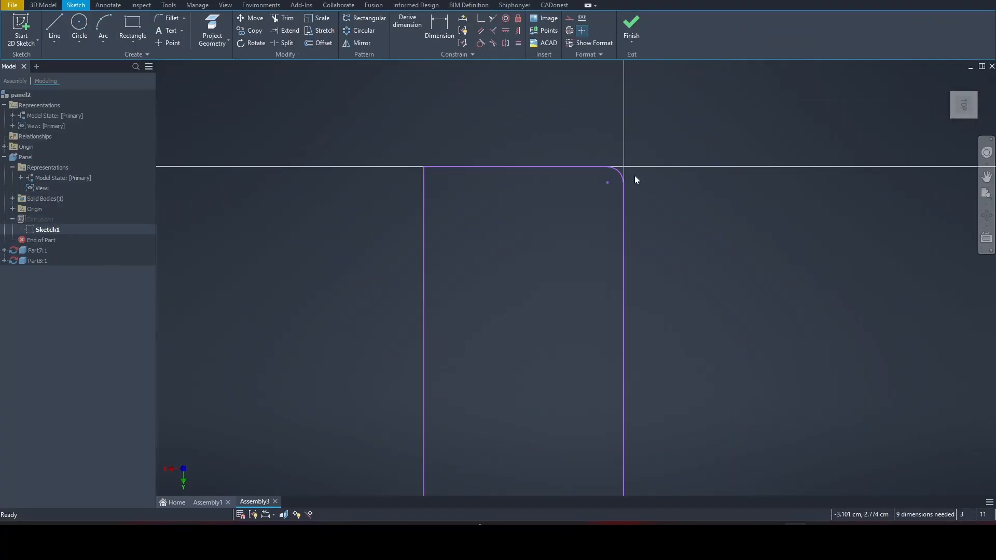
scroll(628, 178, up, 3)
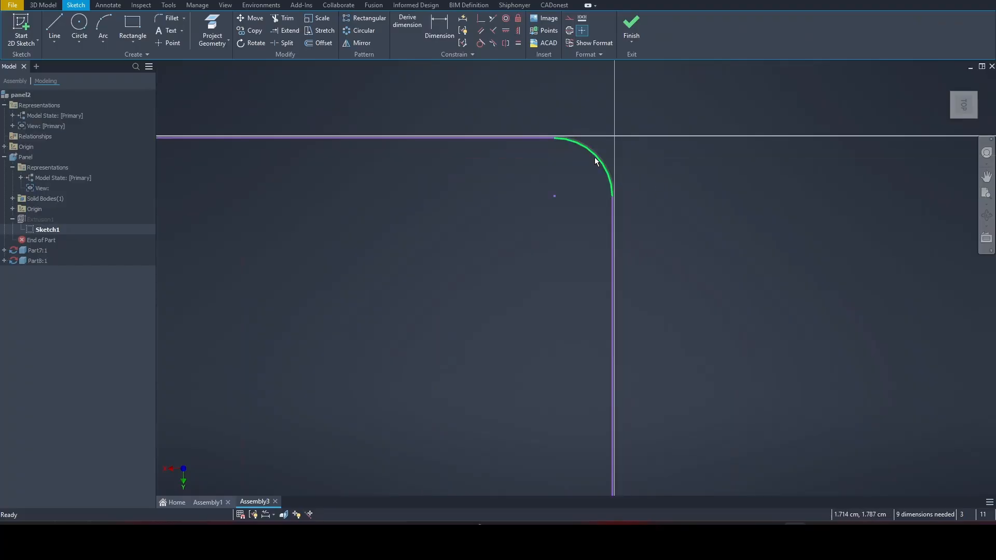
drag(596, 161, 407, 322)
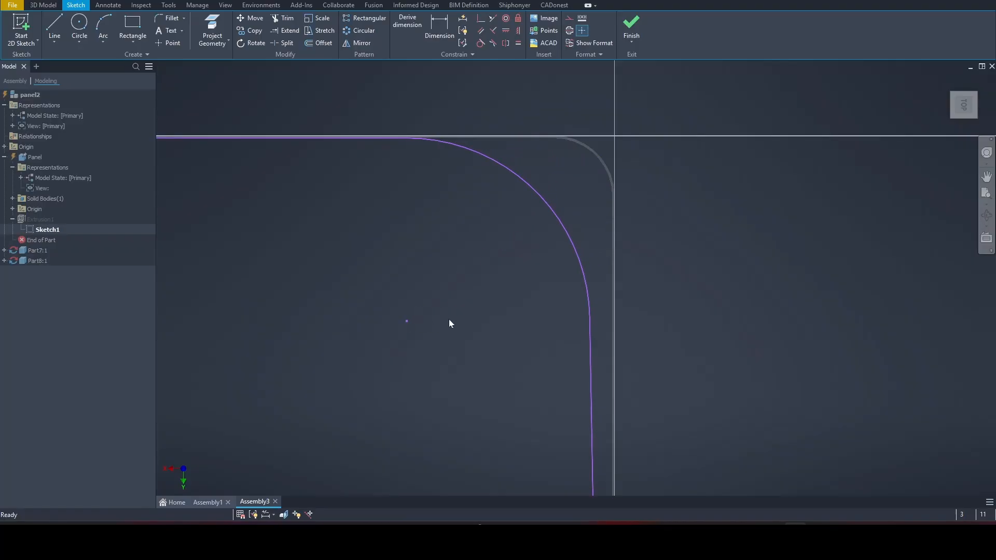
Dimension the corner arc radius to 15 cm (150 mm) and finish the sketch
key(d)
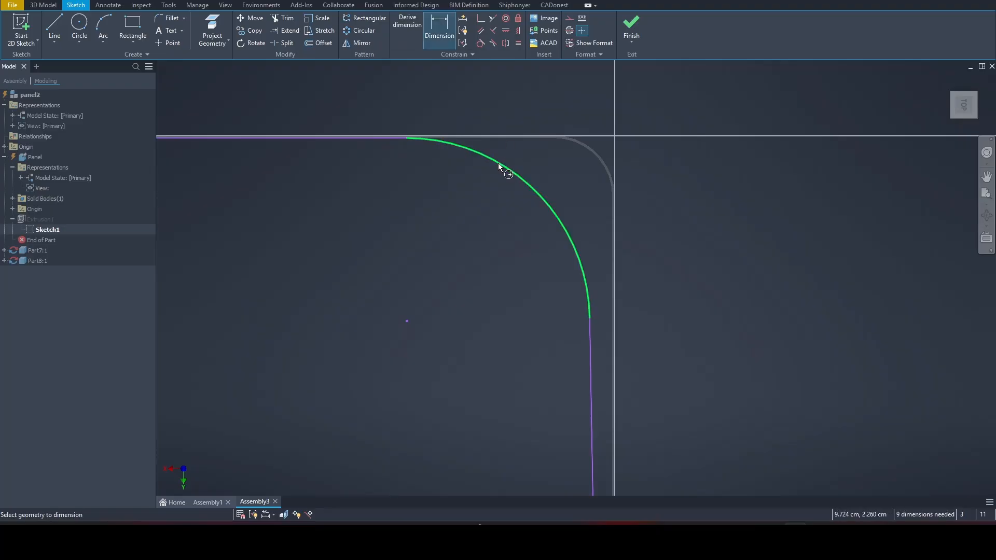
click(499, 166)
click(540, 96)
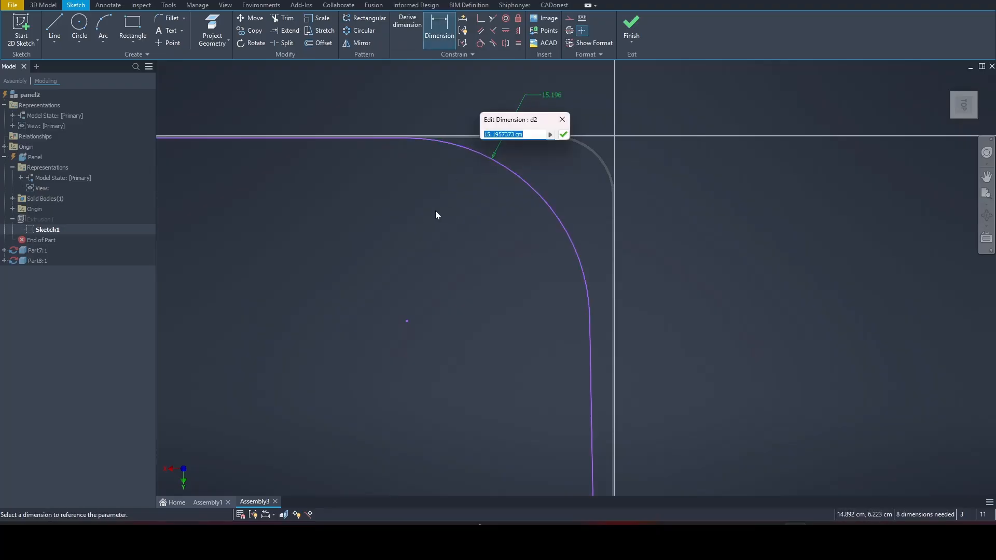
text(150)
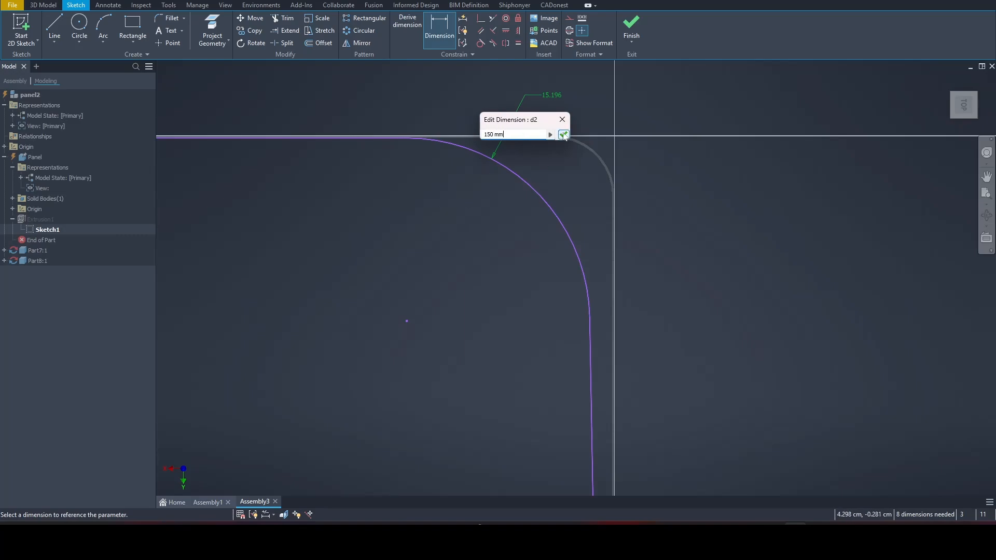
click(563, 135)
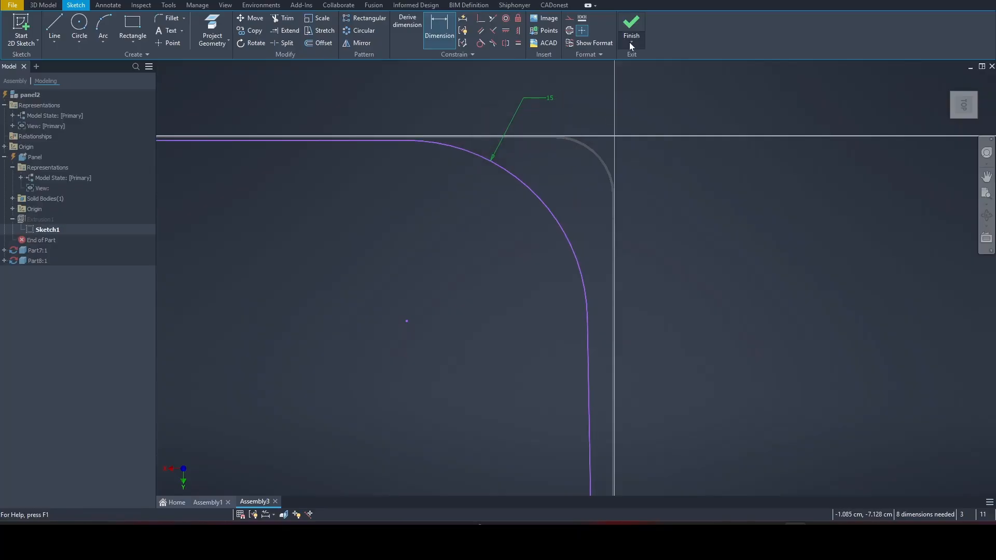
click(633, 26)
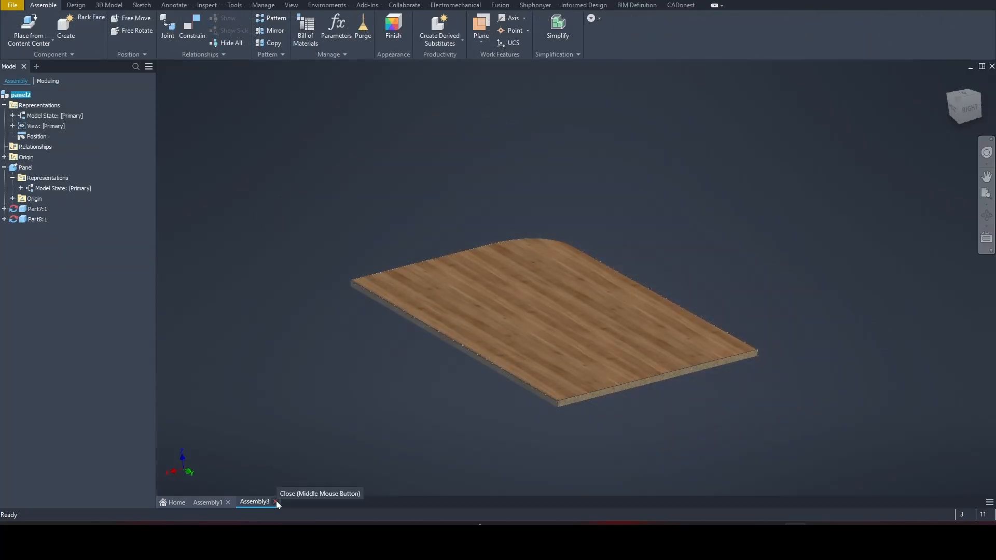
Close the panel2 part without saving and move panel2:1 beside the trapezoid panel in Assembly1
click(275, 502)
click(594, 271)
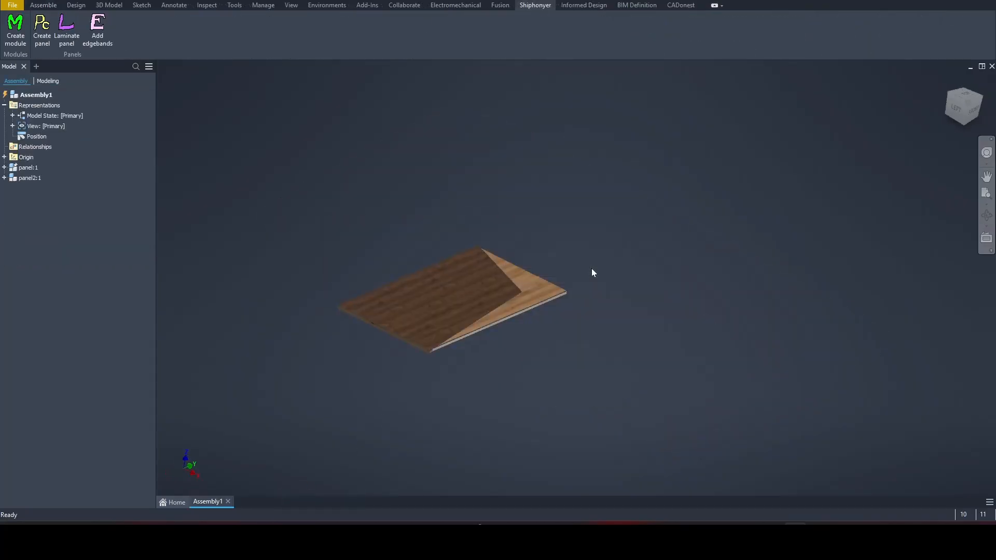
click(14, 180)
drag(714, 251, 974, 301)
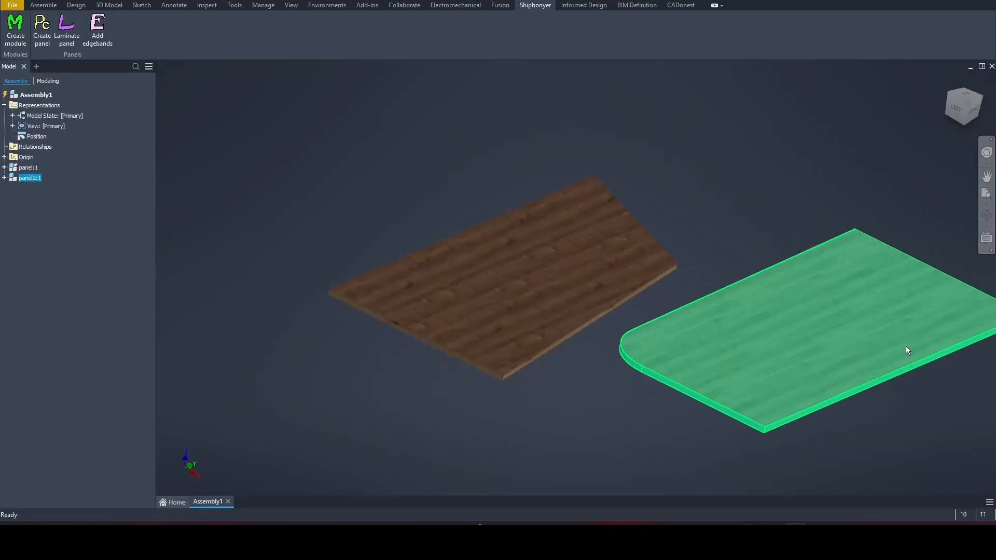
scroll(825, 353, down, 3)
middle_drag(824, 353, 516, 369)
drag(543, 352, 595, 301)
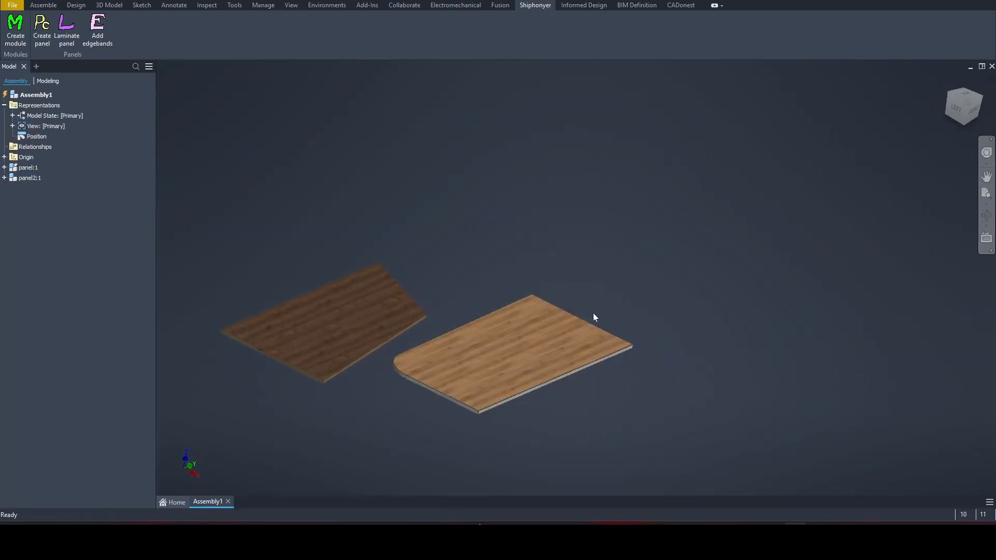
drag(573, 332, 620, 245)
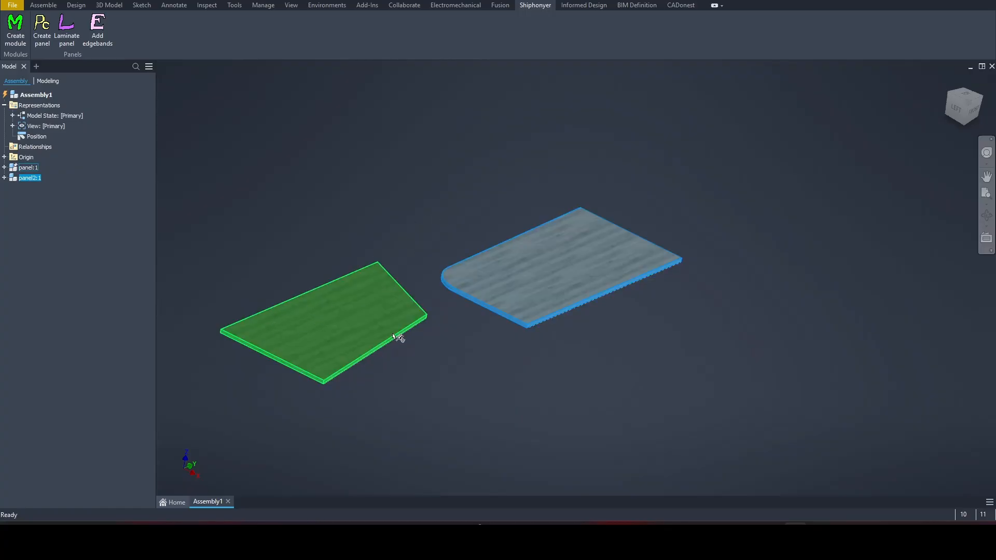
Pan both panels into view and bring up Shiphonyer's Add panel dialog
click(431, 336)
middle_drag(505, 365, 479, 327)
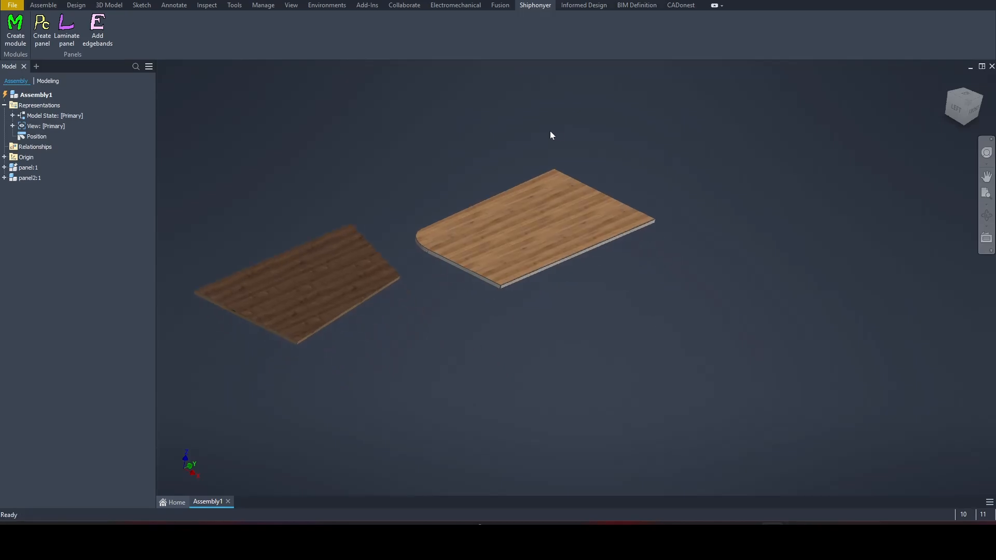
click(41, 27)
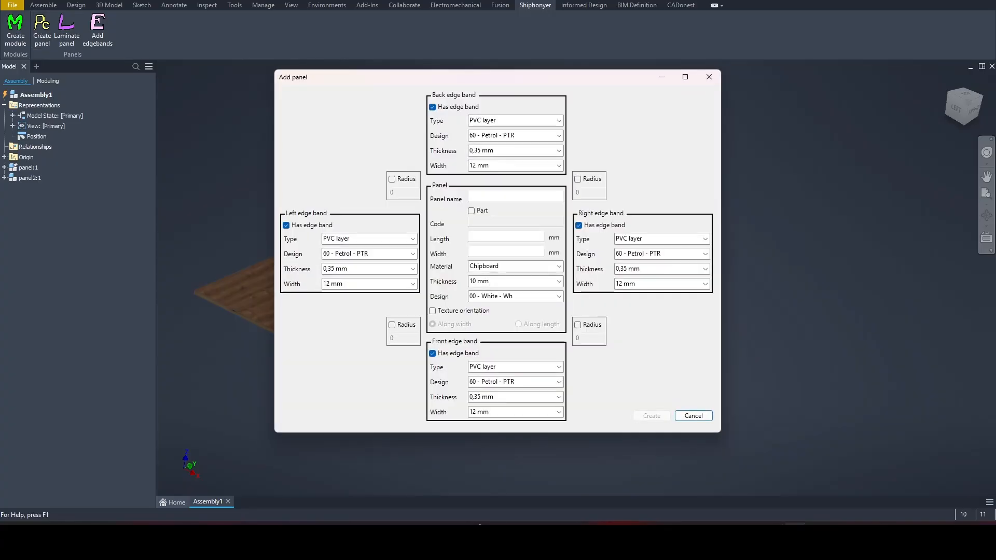
Create panel3 as a separate part: 1200 × 600 mm, 18 mm, 02 - Wenge - W, no edge bands
click(510, 196)
text(panel3)
click(471, 211)
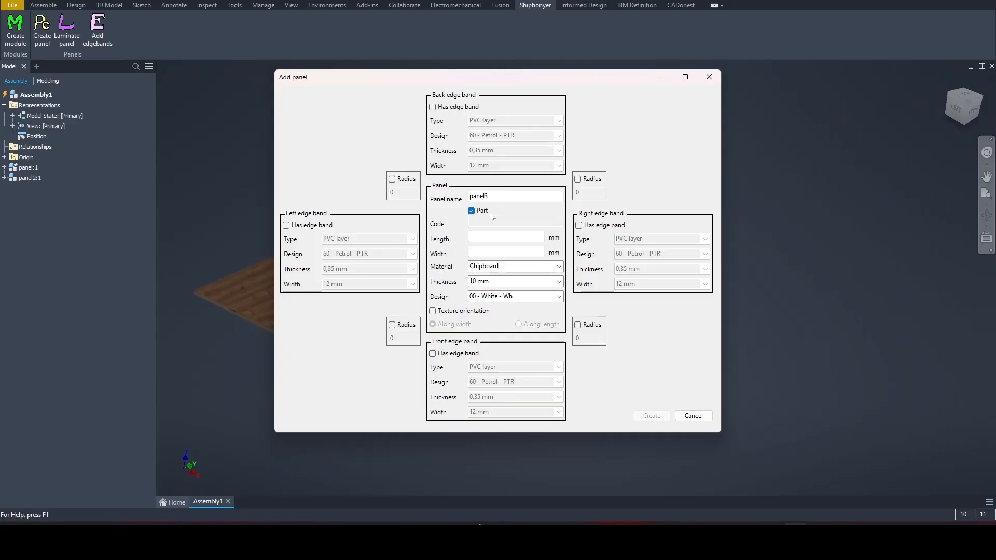
click(506, 237)
text(12)
key(Tab)
text(600)
click(559, 281)
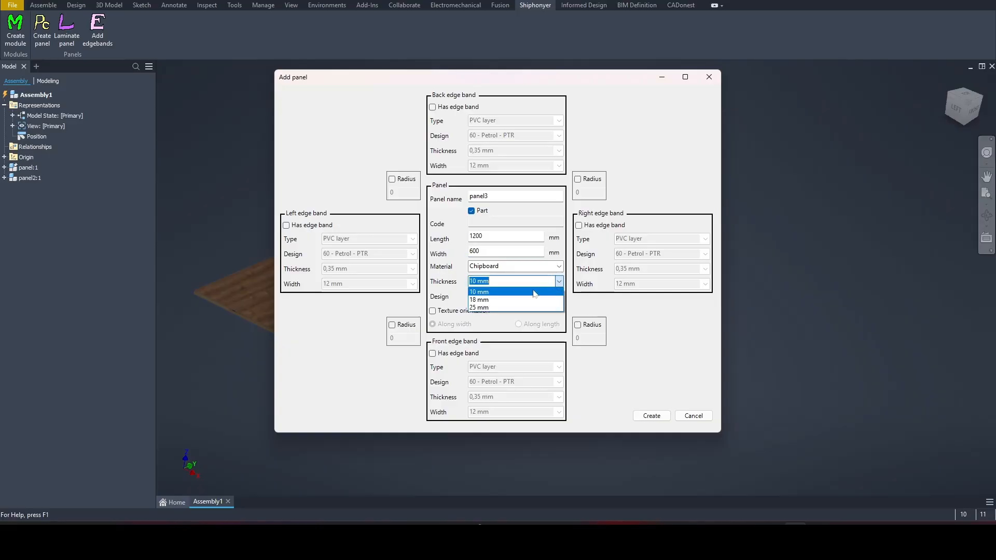
click(518, 303)
click(559, 296)
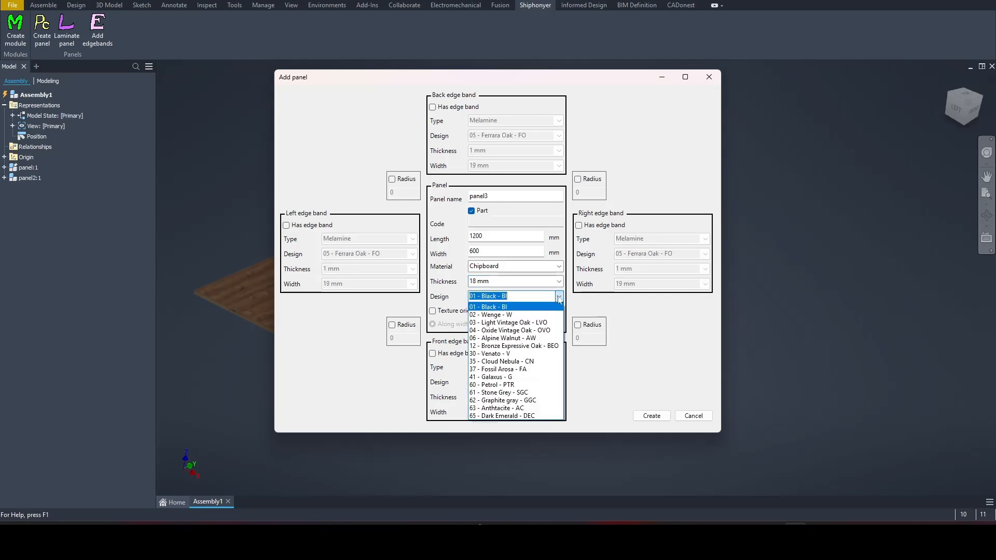
click(492, 314)
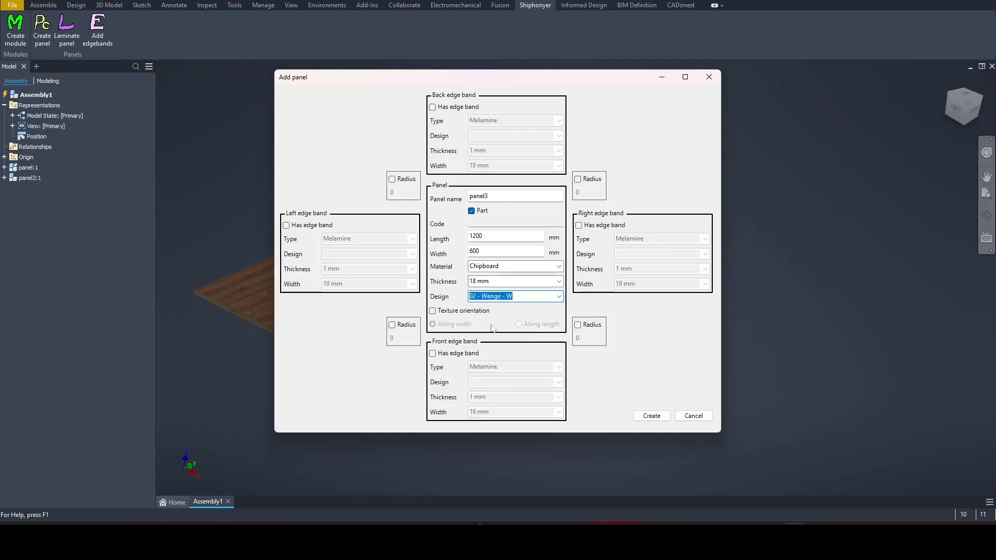
click(652, 416)
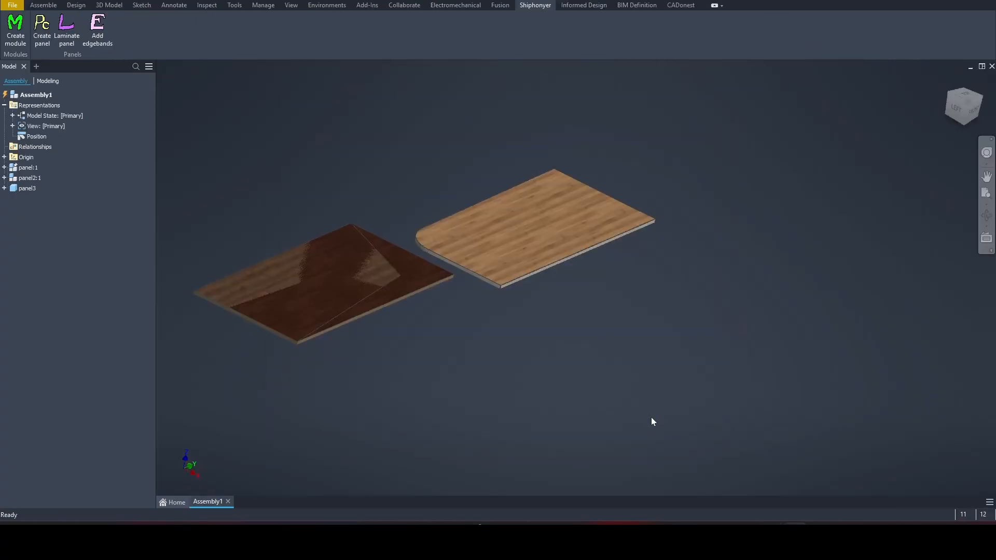
Move the dark panel3 below panel2, clear of the other boards
click(411, 271)
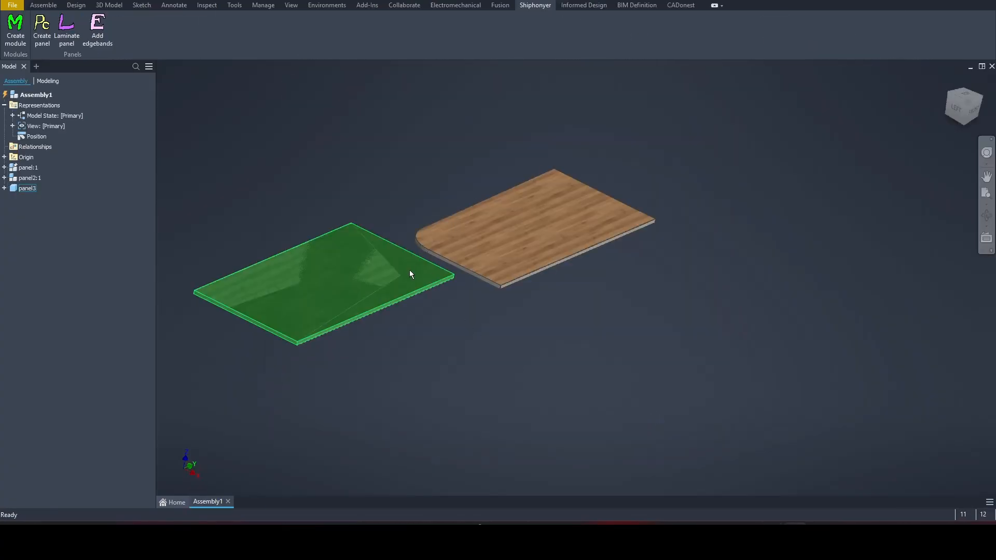
drag(416, 276, 609, 344)
scroll(525, 416, up, 5)
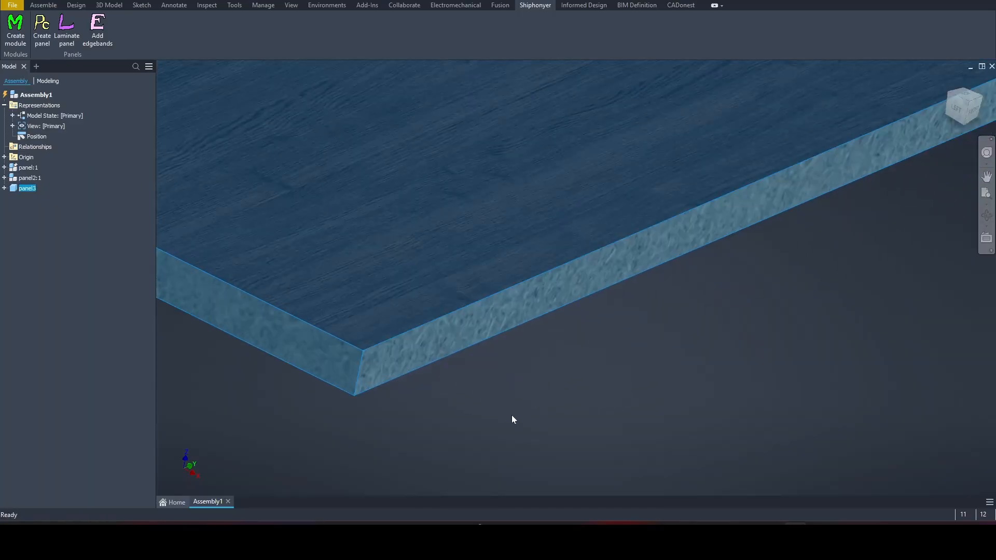
scroll(514, 415, down, 4)
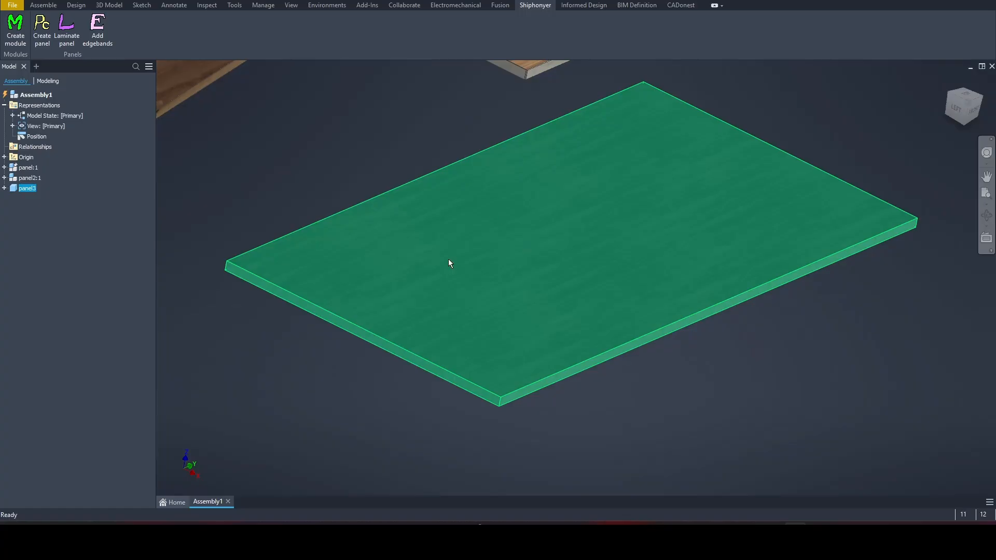
scroll(450, 259, down, 5)
Expand panel3 in the model tree and edit it in place
click(408, 249)
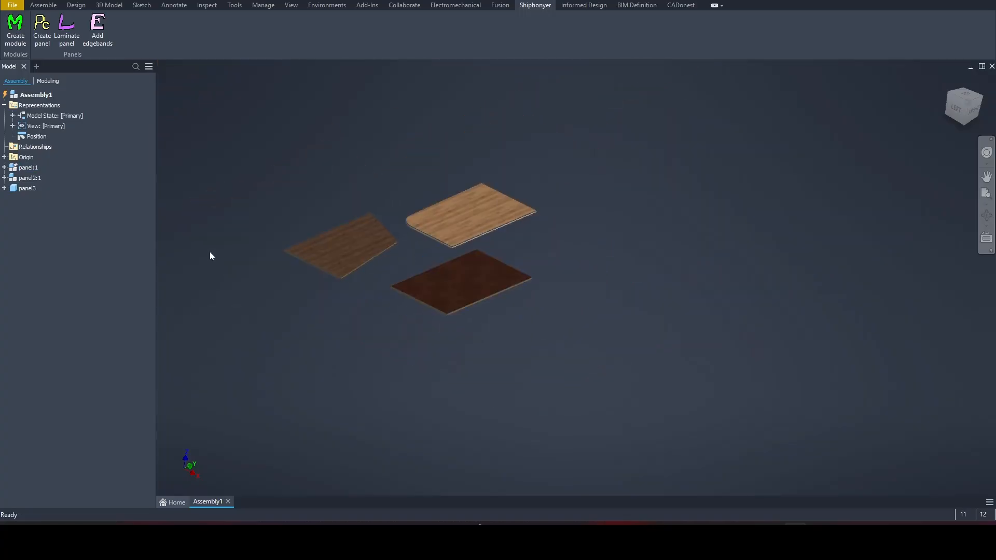
click(5, 189)
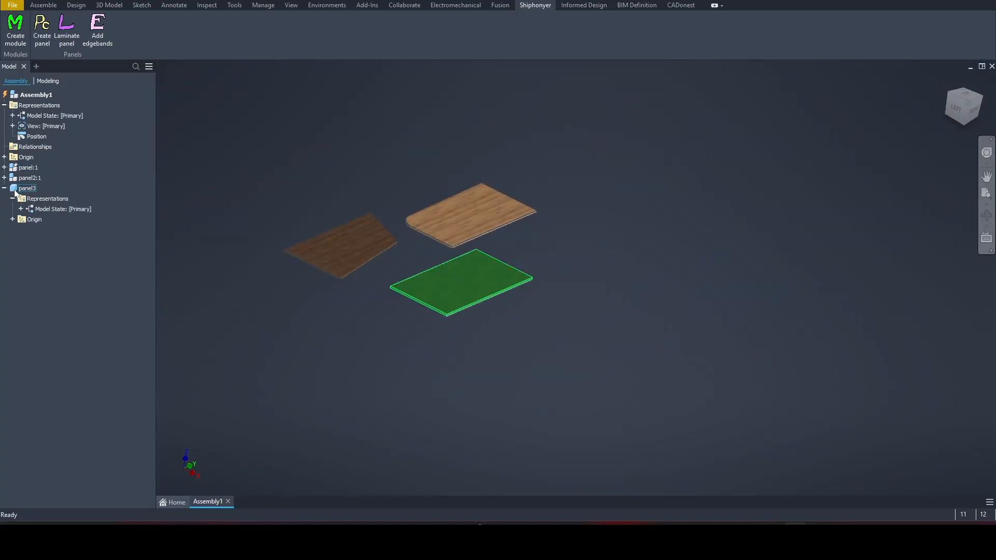
double_click(15, 190)
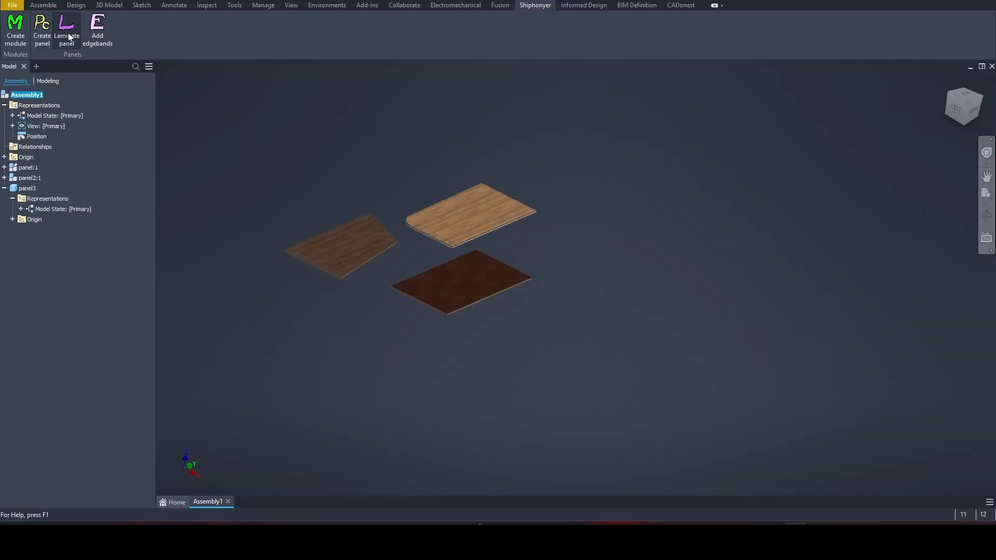
Open Shiphonyer's Create panel dialog and enable the upper-left corner radius
click(41, 29)
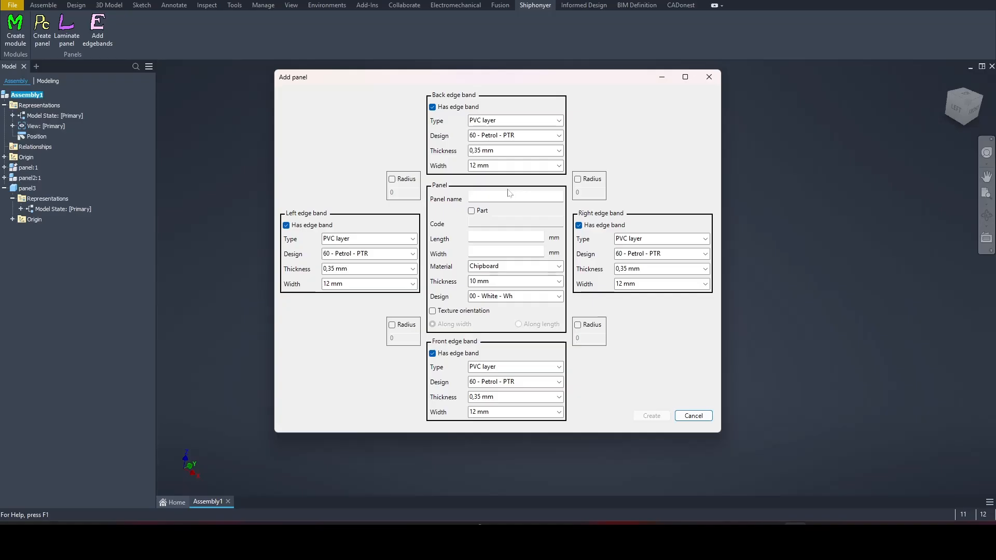
click(392, 180)
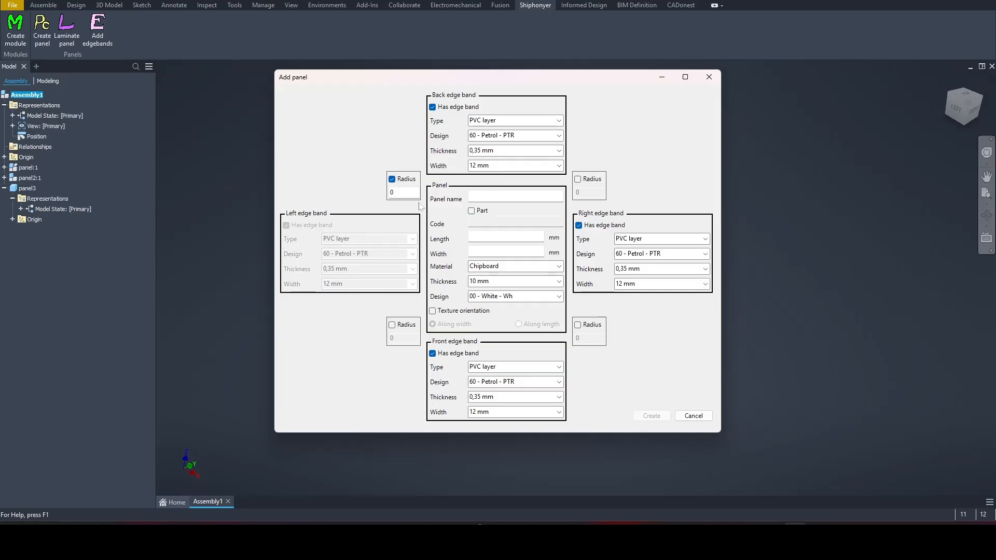
Round all four corners of the new panel at radius 150
click(392, 325)
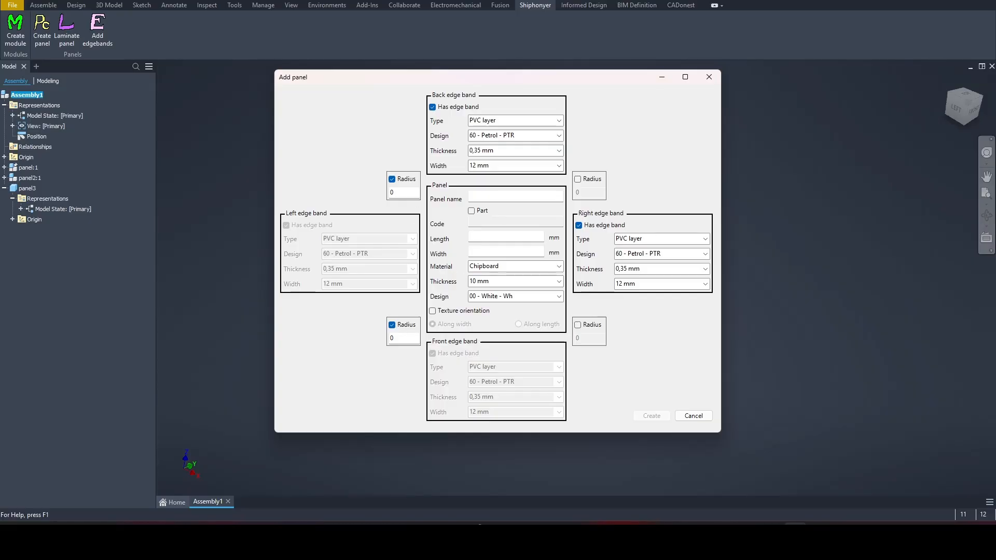
double_click(397, 193)
text(150)
key(Tab)
text(150)
click(578, 179)
text(150)
click(577, 325)
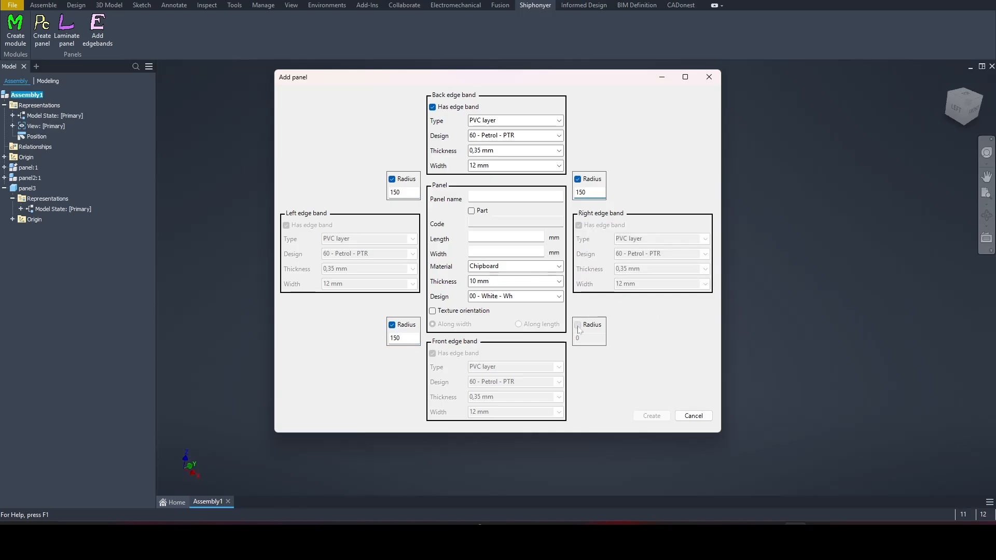
drag(580, 338, 568, 343)
Set the black panel to 18 mm thick, 1200 × 600 mm, and create it
click(506, 197)
click(559, 281)
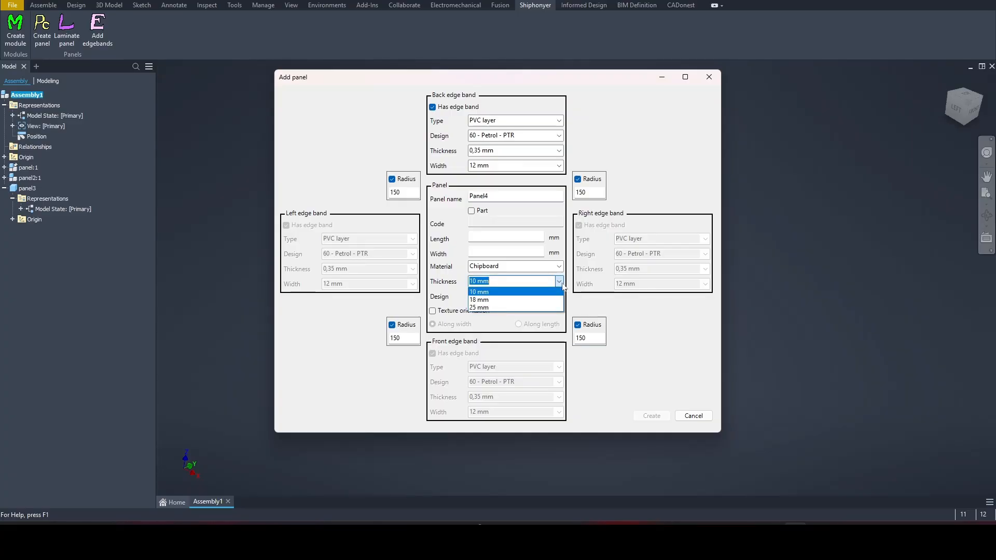
click(498, 305)
click(505, 236)
text(1200)
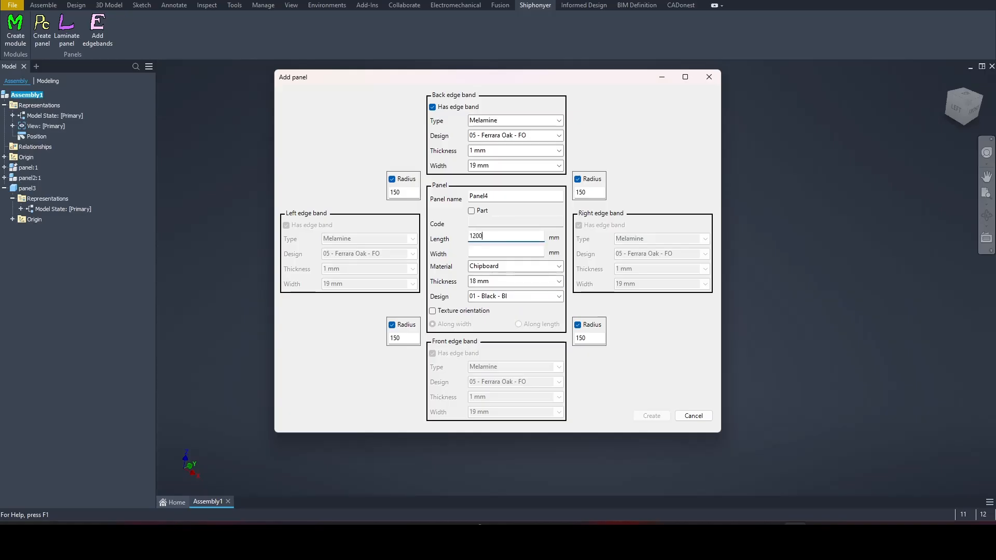
click(506, 252)
text(600)
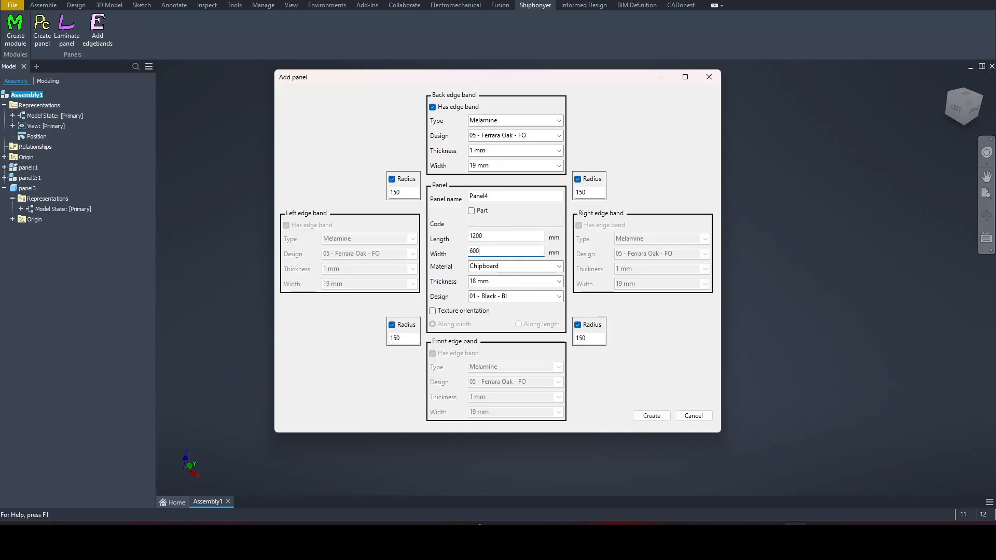
click(652, 416)
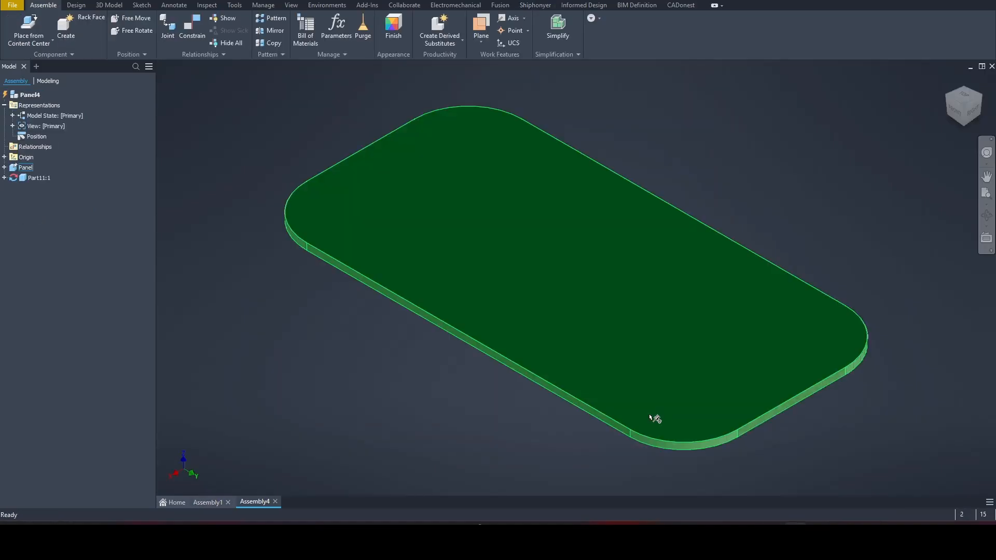
Inspect Panel4's Panel body and Part11:1 edge band, then select panel:1 in Assembly1
click(25, 169)
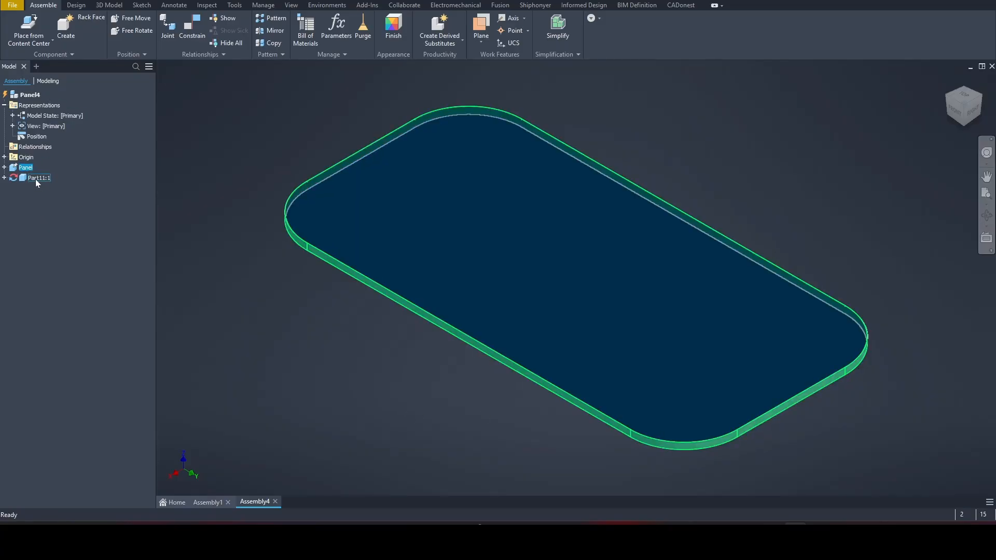
click(36, 179)
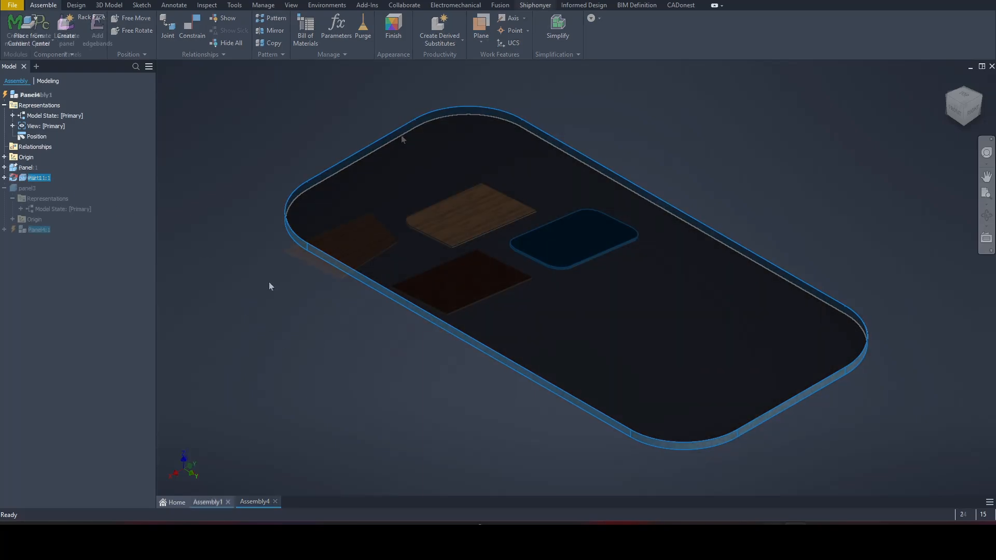
click(14, 170)
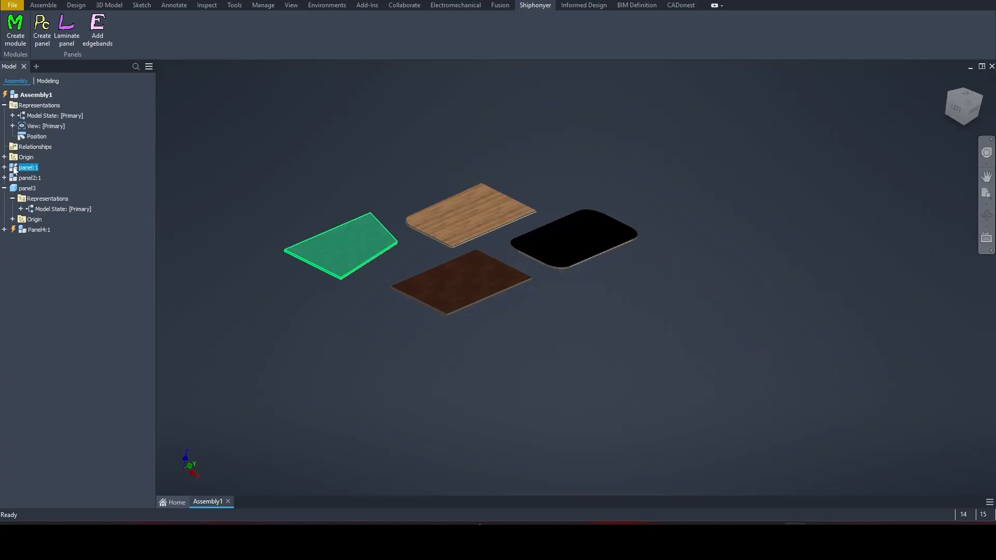
Edit panel2 in place and check its parameters: Thickness 18 mm, Length 1200 mm, Width 600 mm
double_click(14, 178)
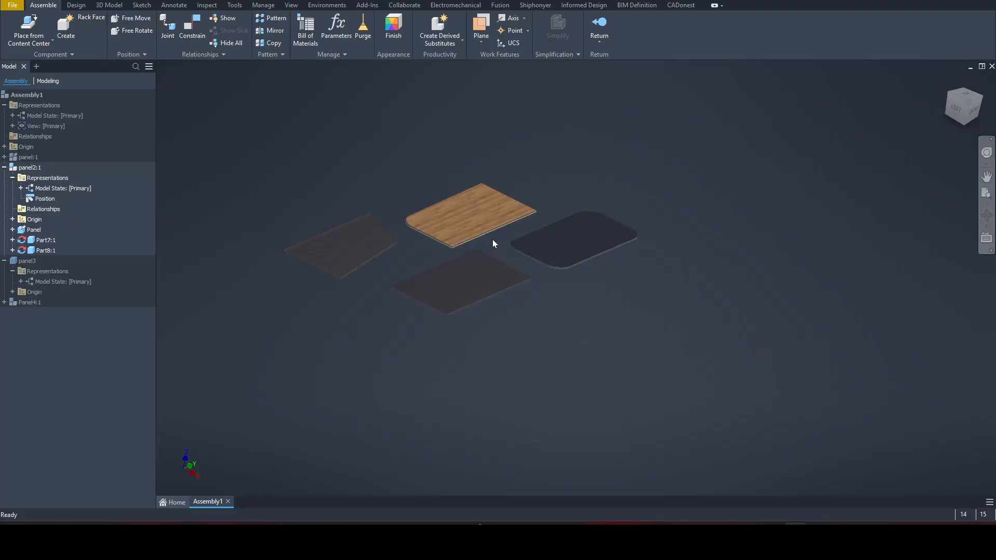
scroll(497, 238, down, 5)
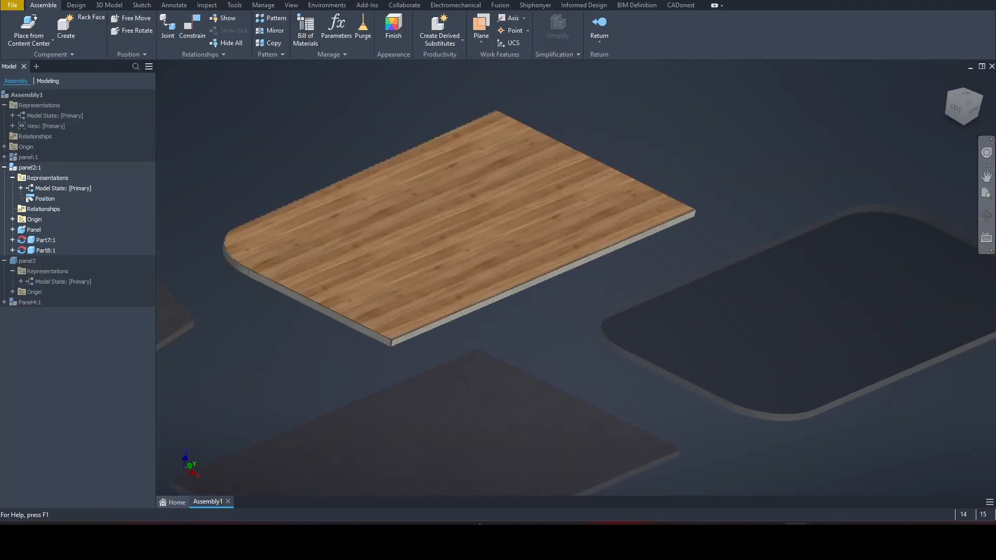
click(337, 27)
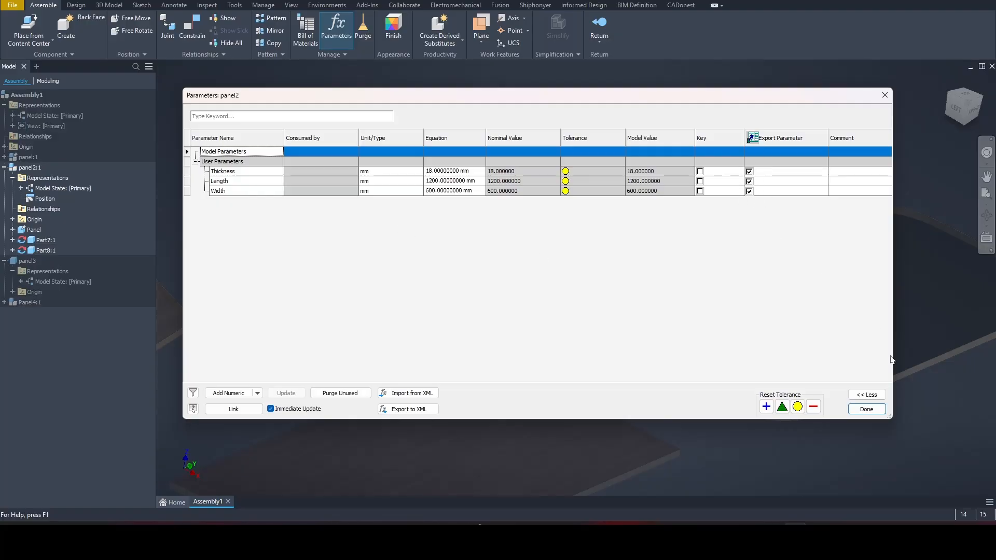
click(866, 409)
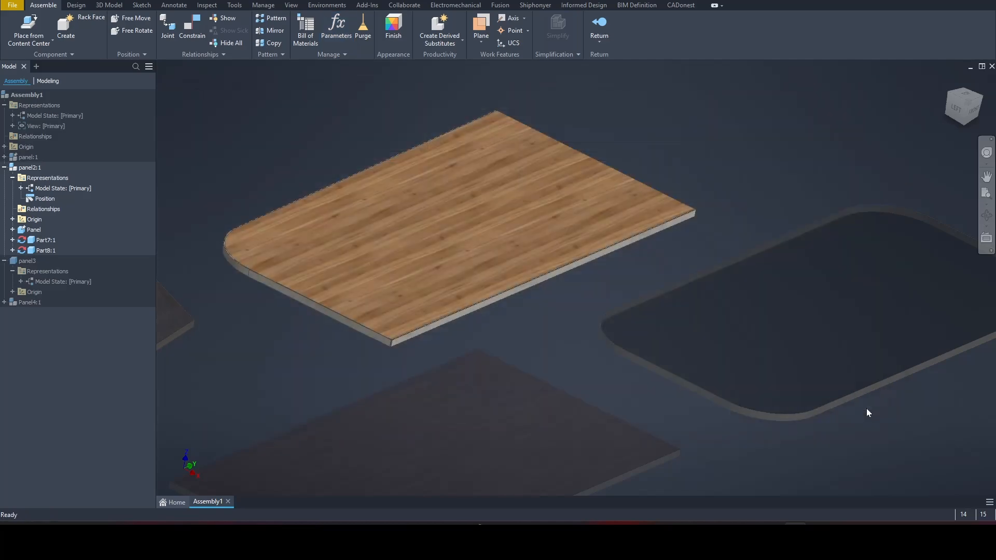
Review the custom iProperties of panel2:1
right_click(29, 168)
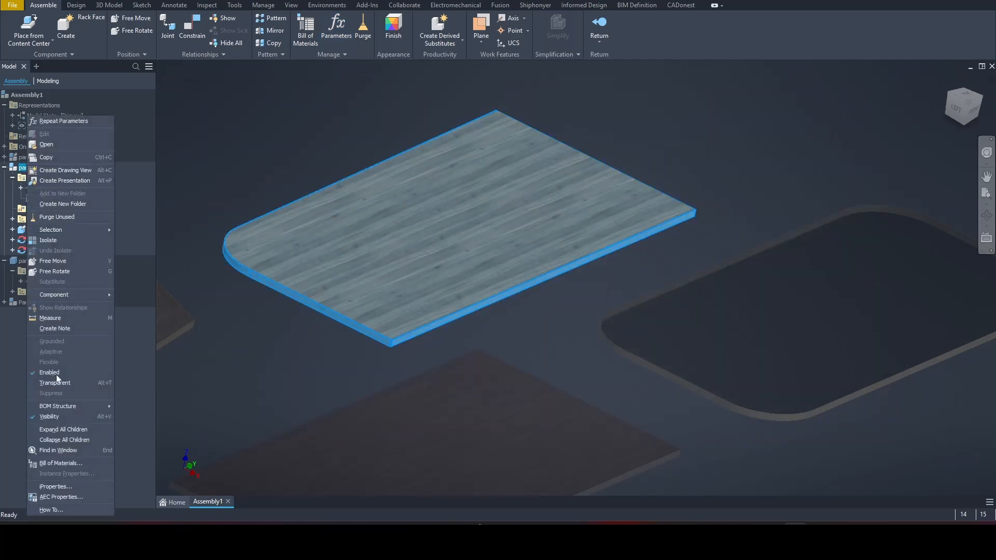
click(54, 487)
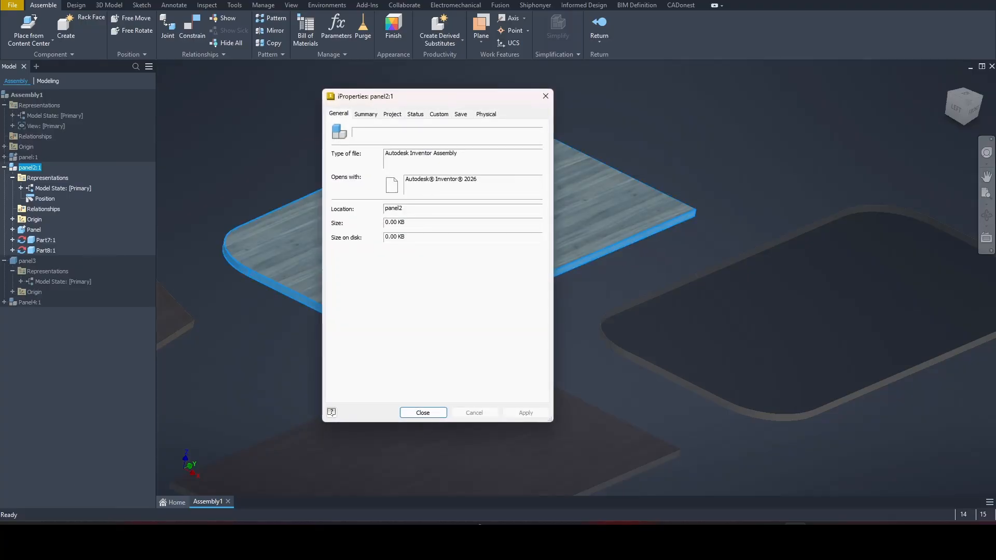
click(438, 114)
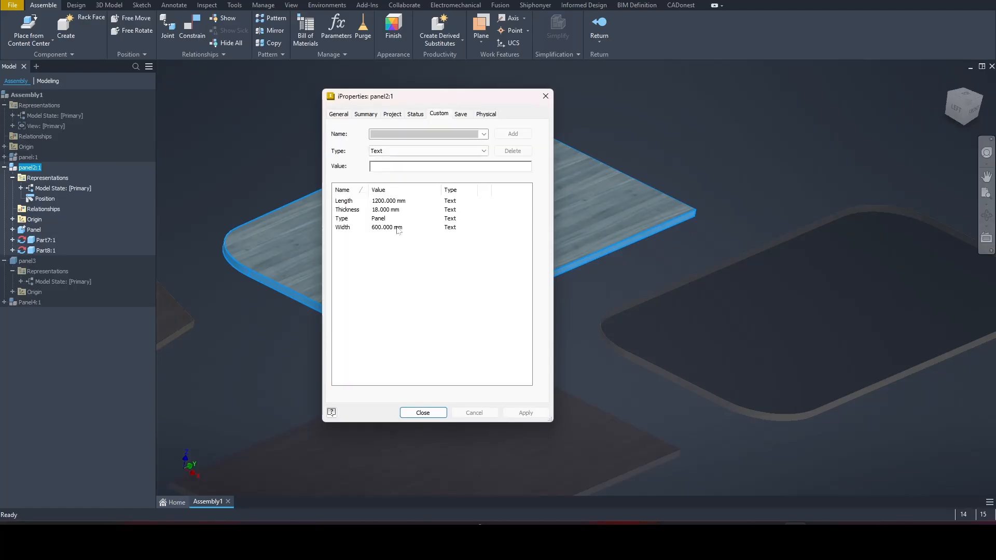
click(545, 96)
Check the Panel body's custom iProperties: corrected length 1198 mm, width 596 mm, thickness 18 mm
click(33, 230)
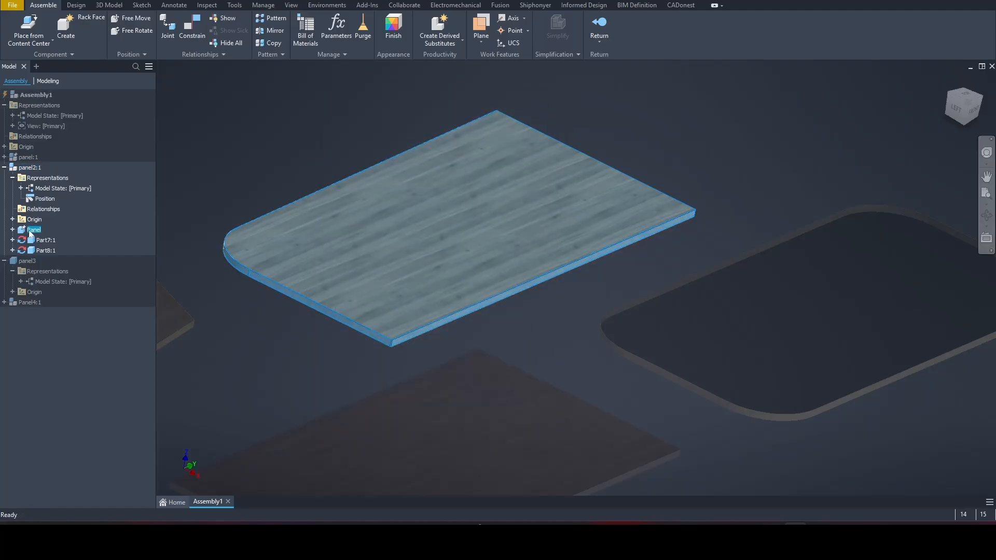
right_click(34, 232)
click(67, 488)
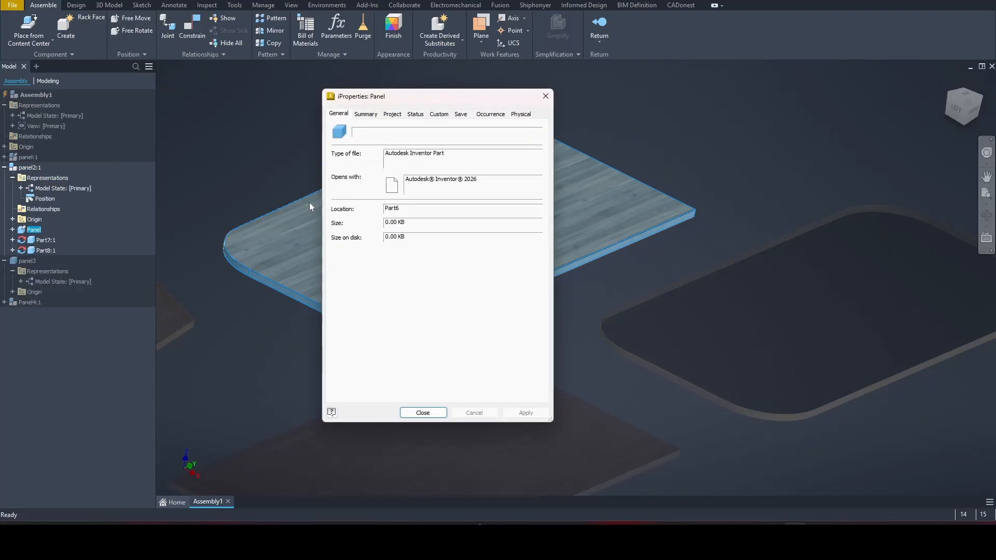
click(445, 114)
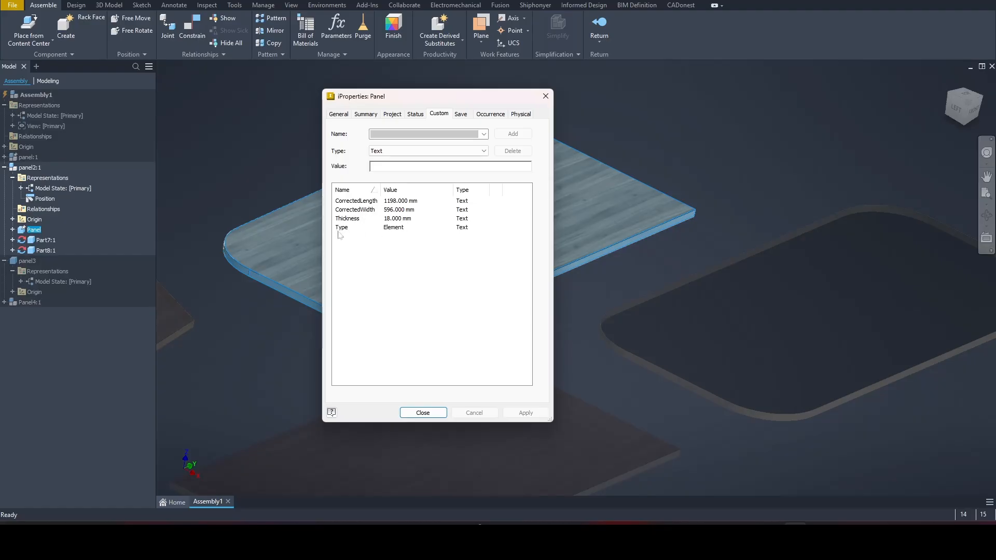
click(547, 96)
Return to Assembly1 and review the straight edge band Part7:1's custom tape properties
double_click(547, 97)
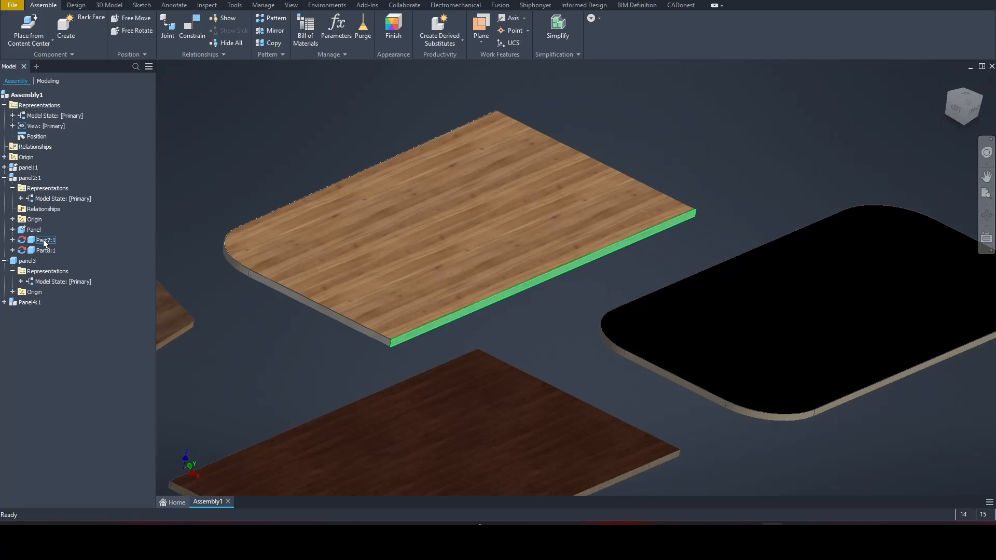
click(44, 241)
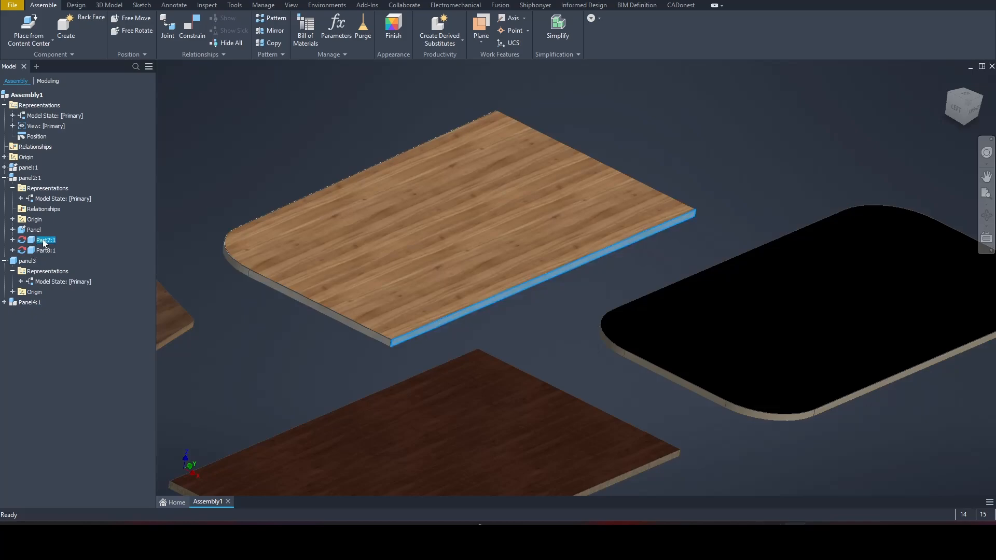
right_click(43, 242)
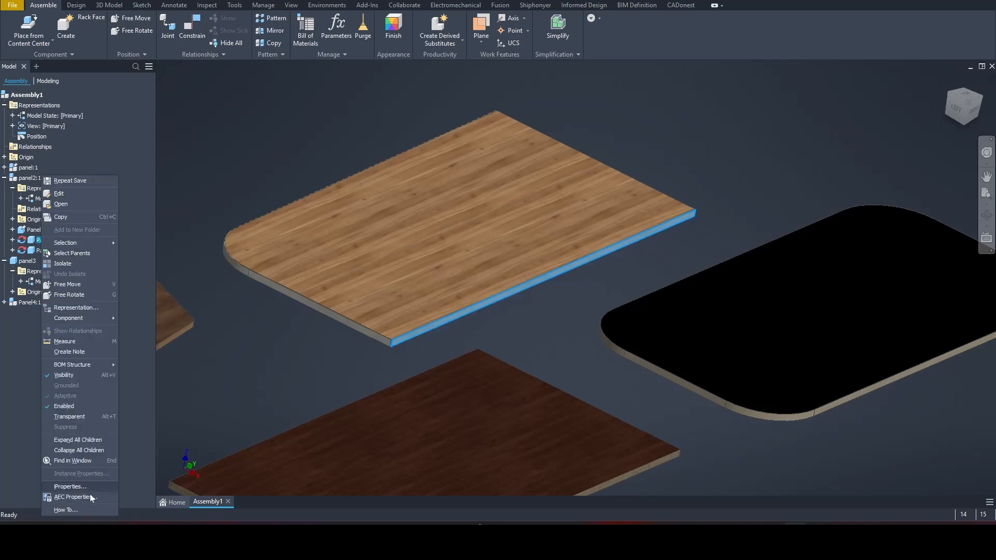
click(77, 487)
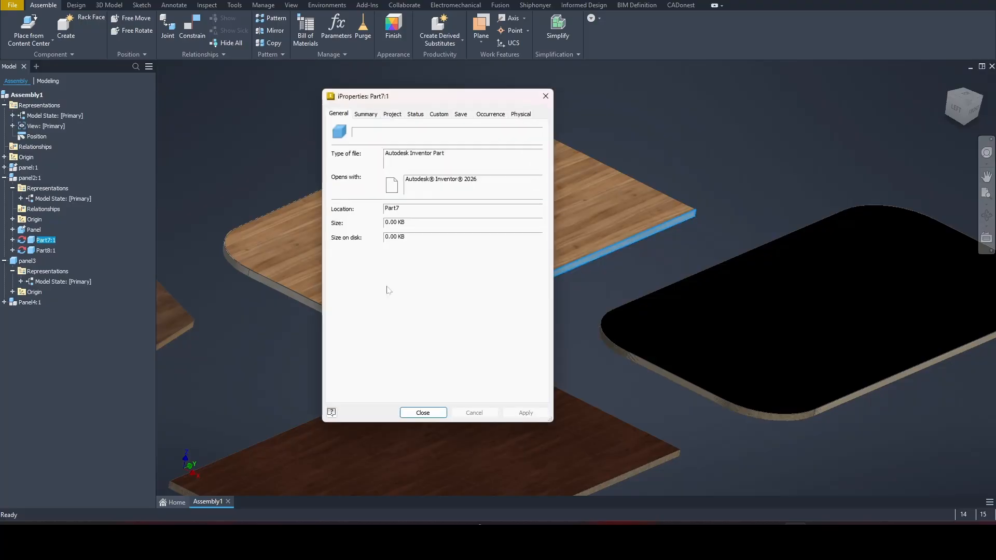
click(439, 114)
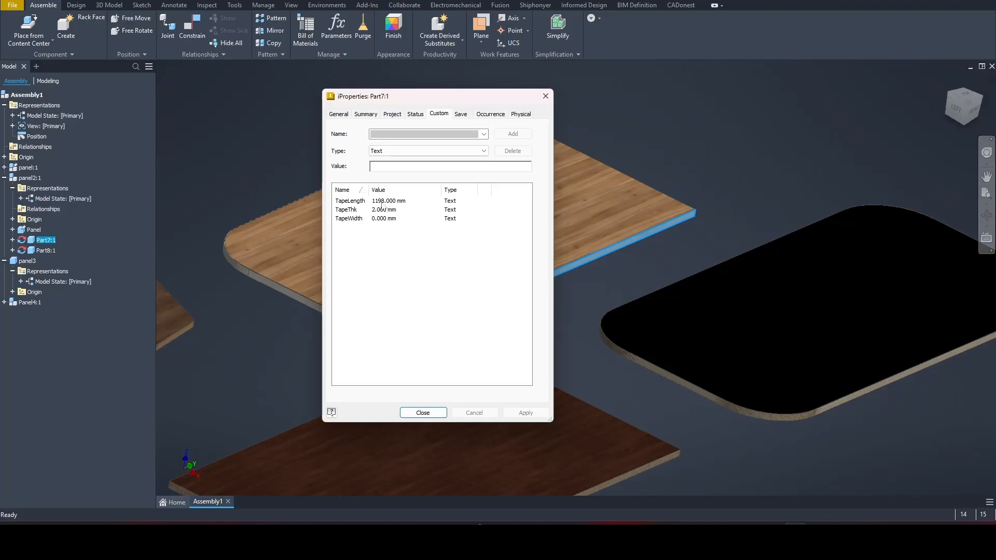
click(546, 96)
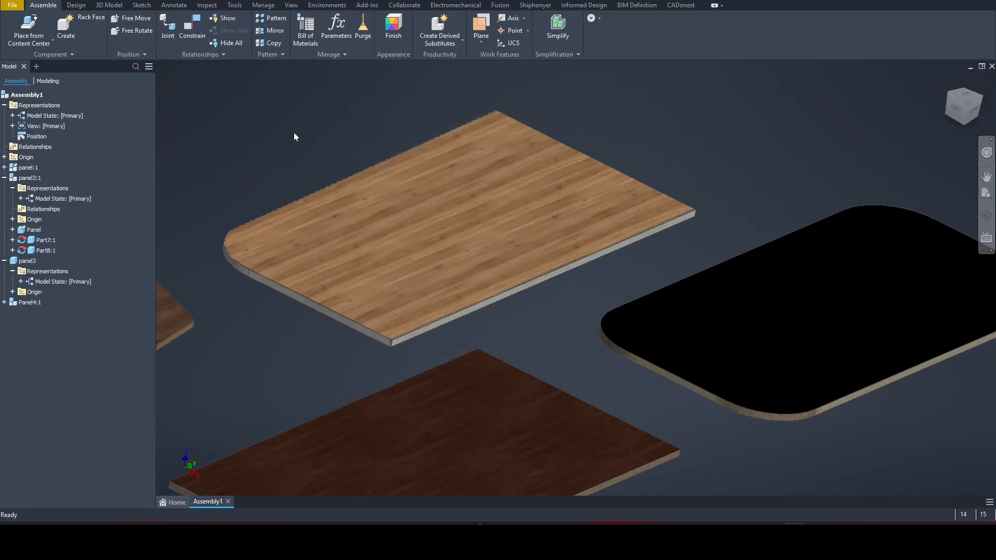
Show Part8:1's custom tape properties: TapeLength 1773.398 mm, TapeThk 2.000 mm
click(46, 251)
right_click(46, 254)
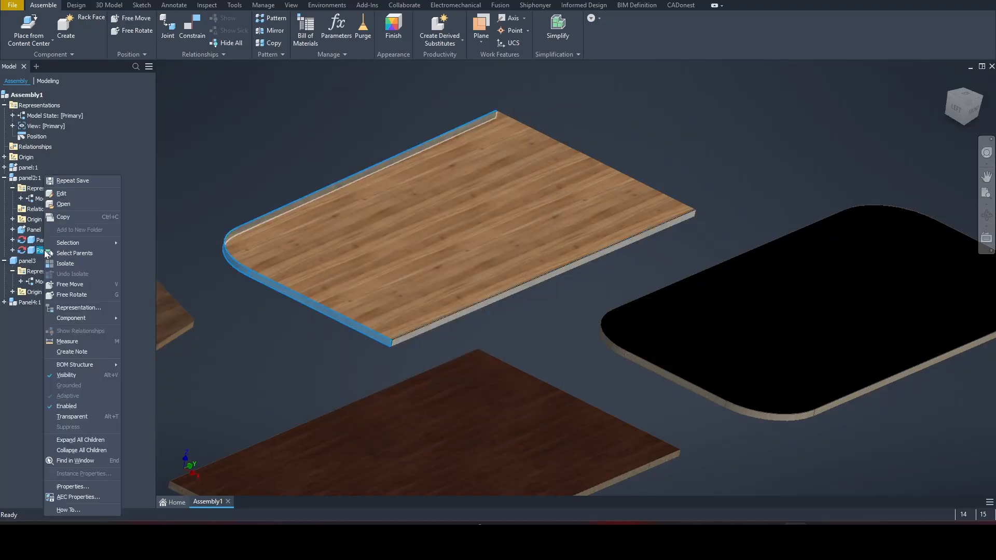
click(73, 487)
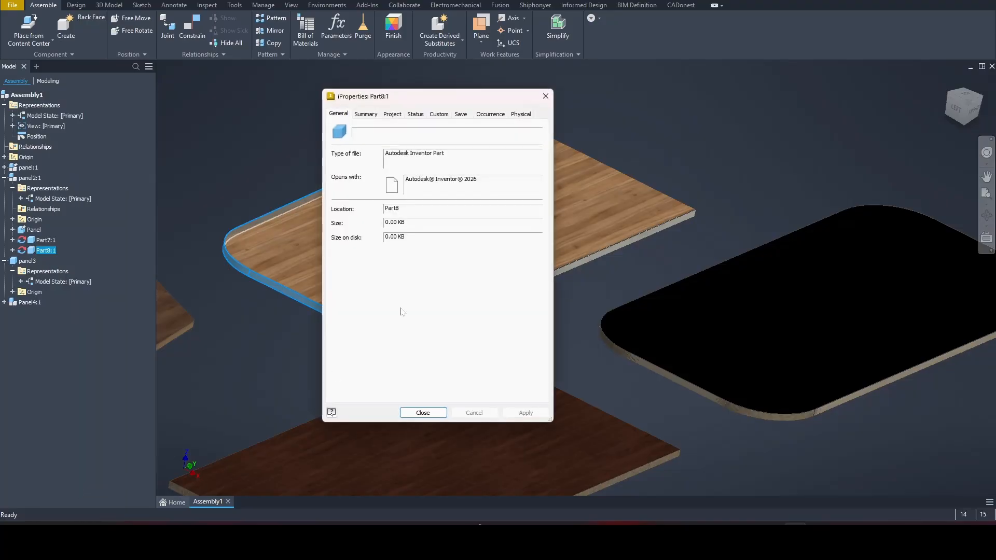
click(439, 114)
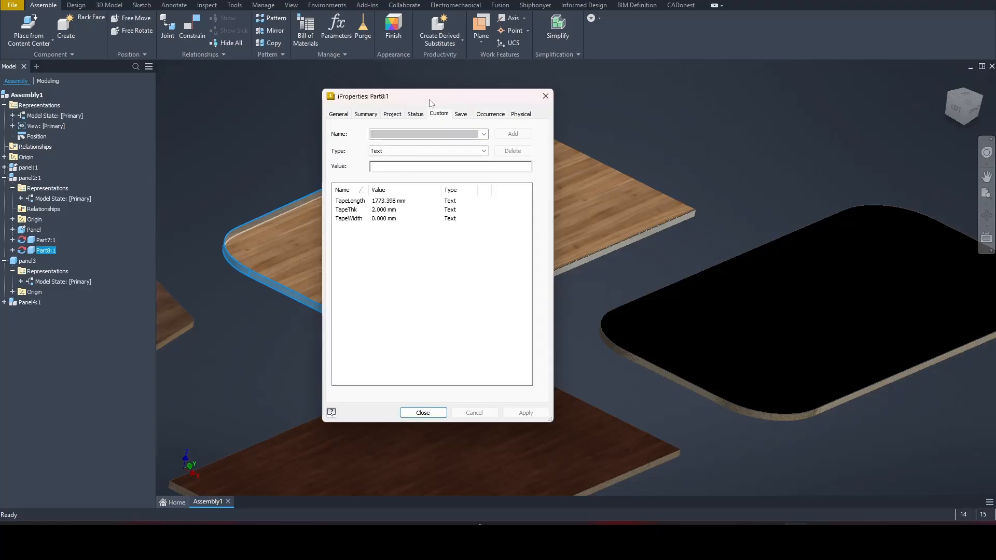
drag(431, 97, 604, 165)
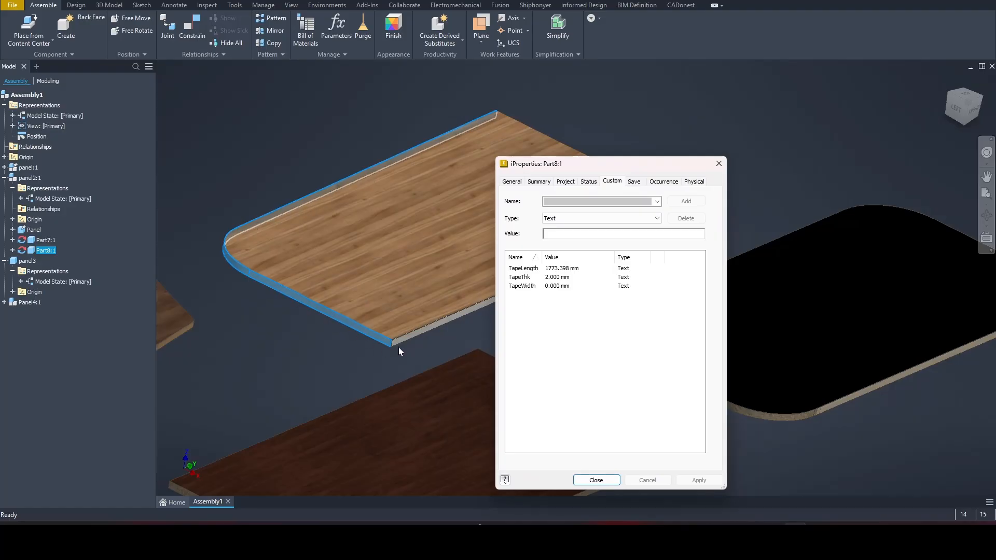
Close Part8:1's iProperties and select panel2 in the assembly
click(719, 164)
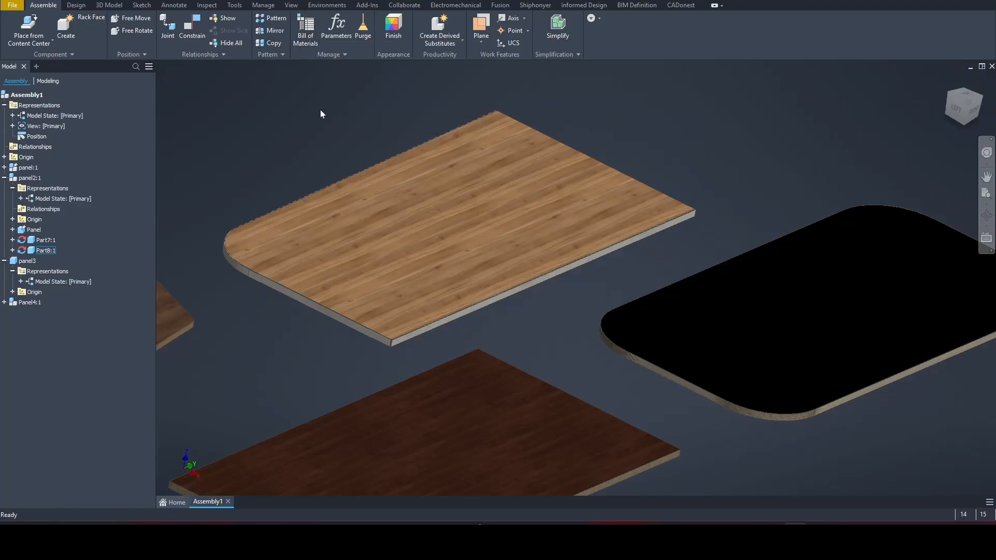
click(436, 137)
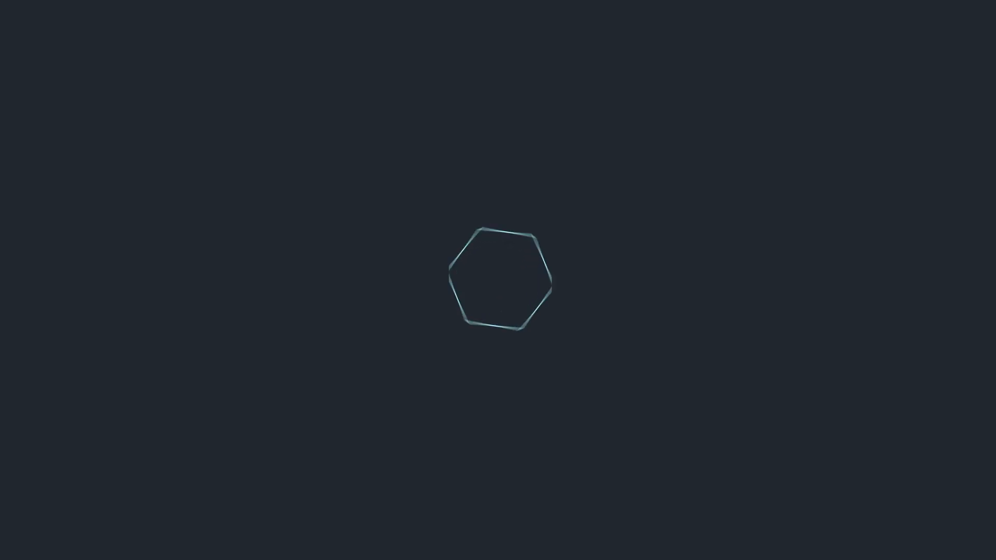